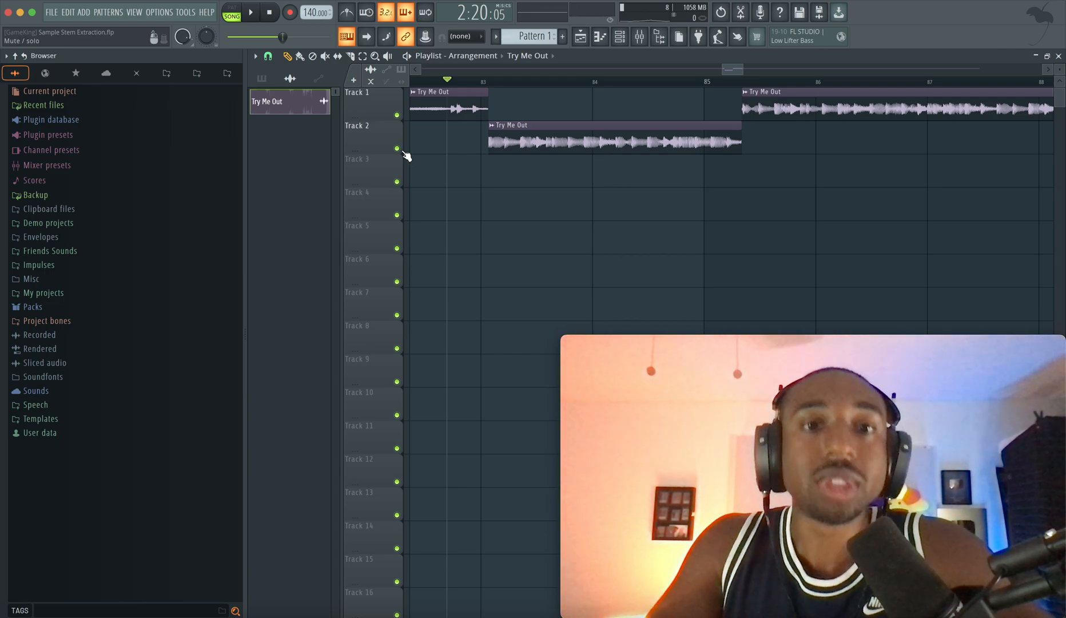
# Solo Track 2 via its mute LED and audition the Try Me Out clip alone.
pyautogui.rightClick(398, 149)
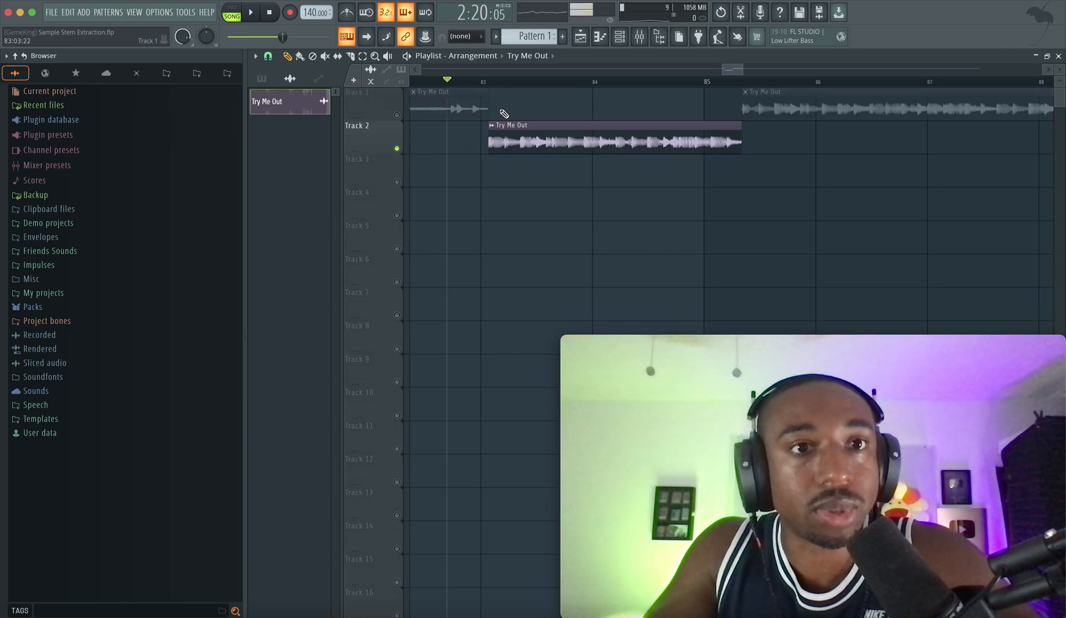
pyautogui.press('space')
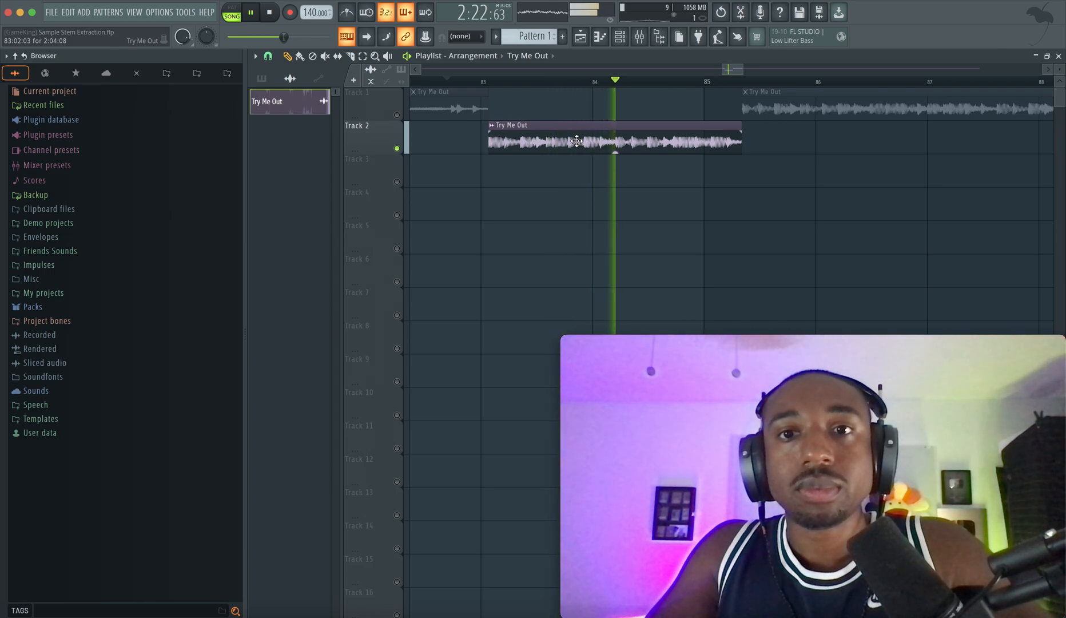
pyautogui.press('space')
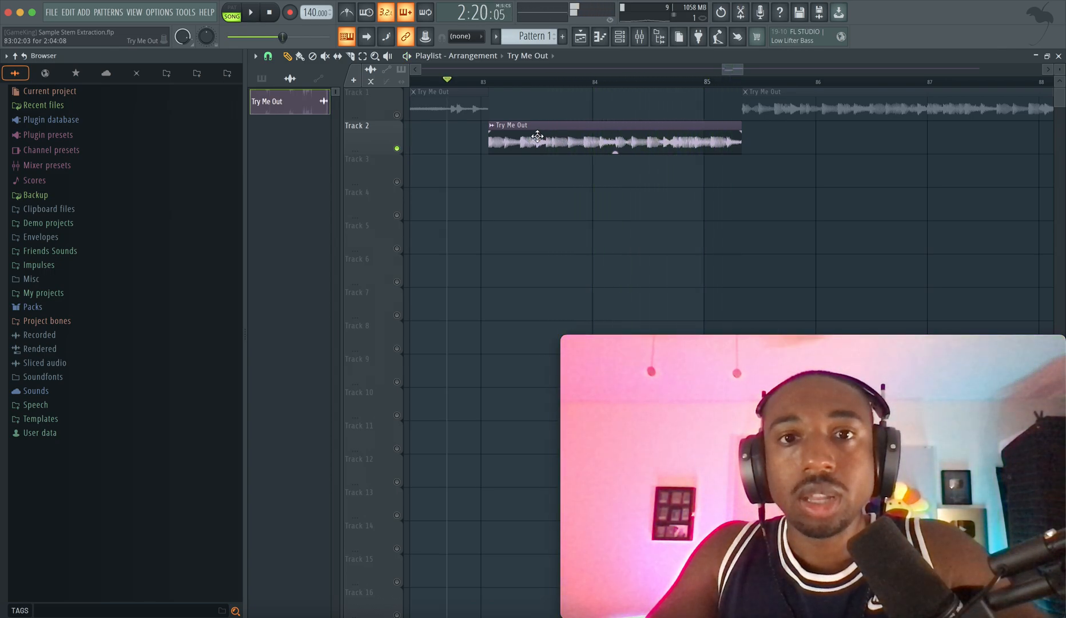
# Make the Track 2 clip a unique sample and extract drums, bass, instruments and vocals stems from it.
pyautogui.click(496, 124)
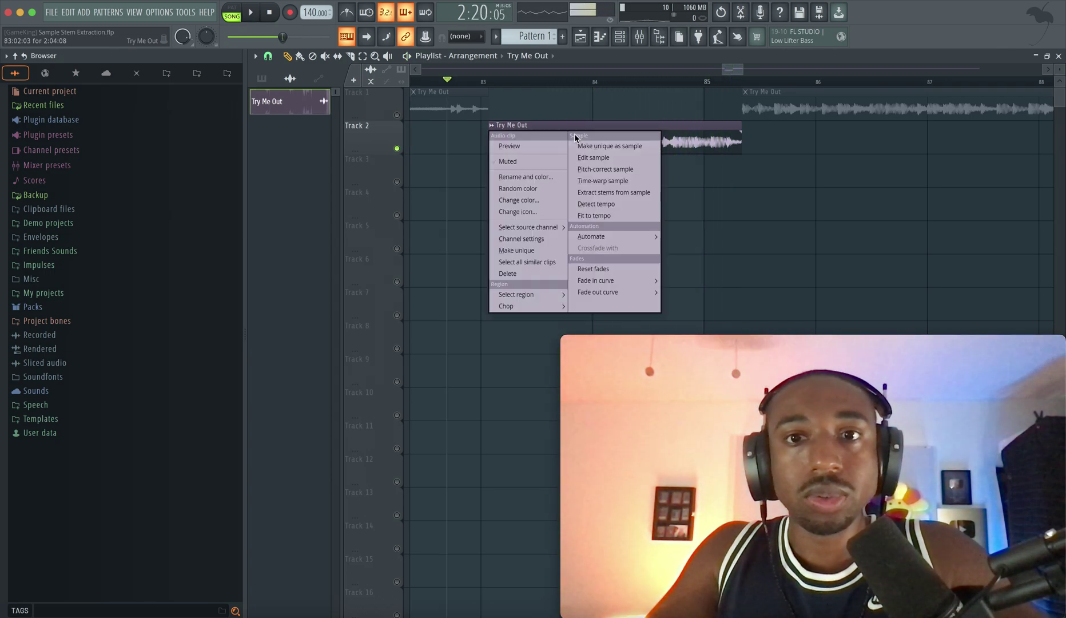
pyautogui.click(610, 148)
pyautogui.click(493, 127)
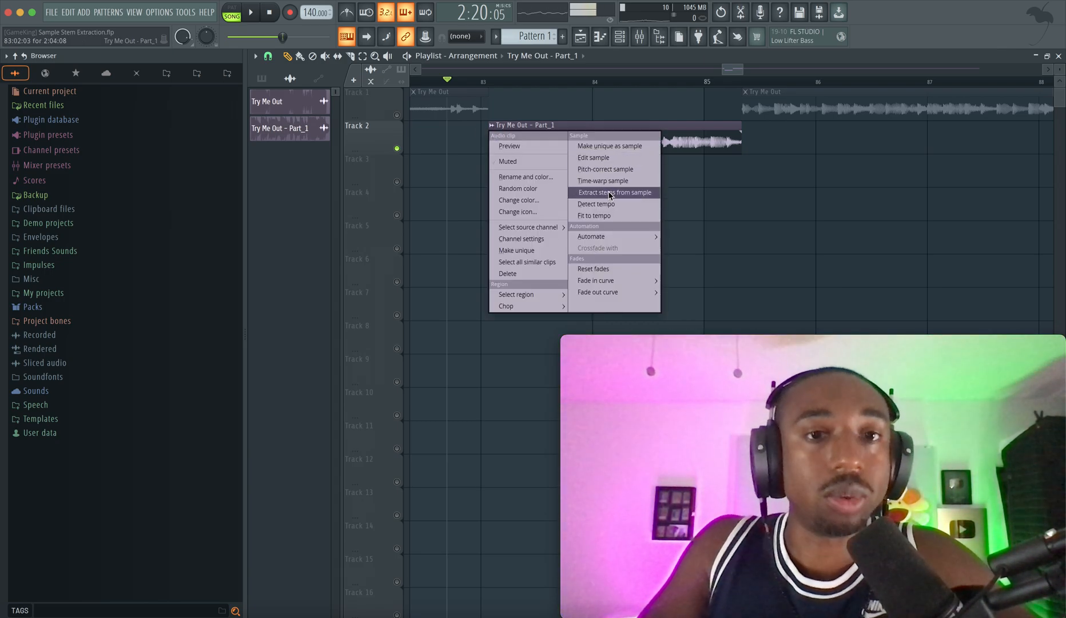
pyautogui.click(611, 195)
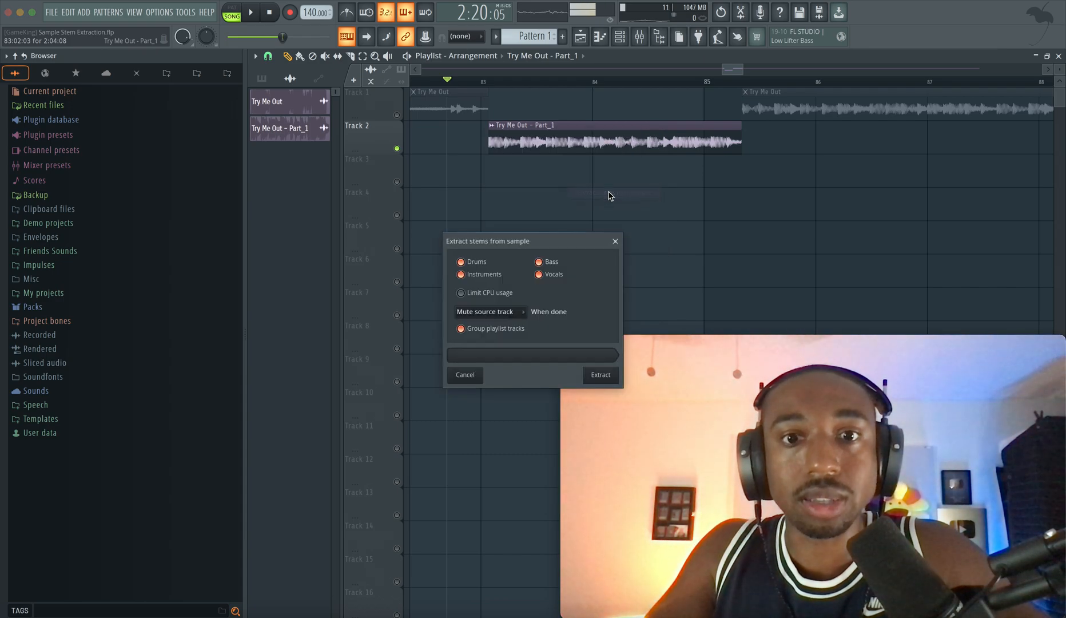
pyautogui.click(601, 375)
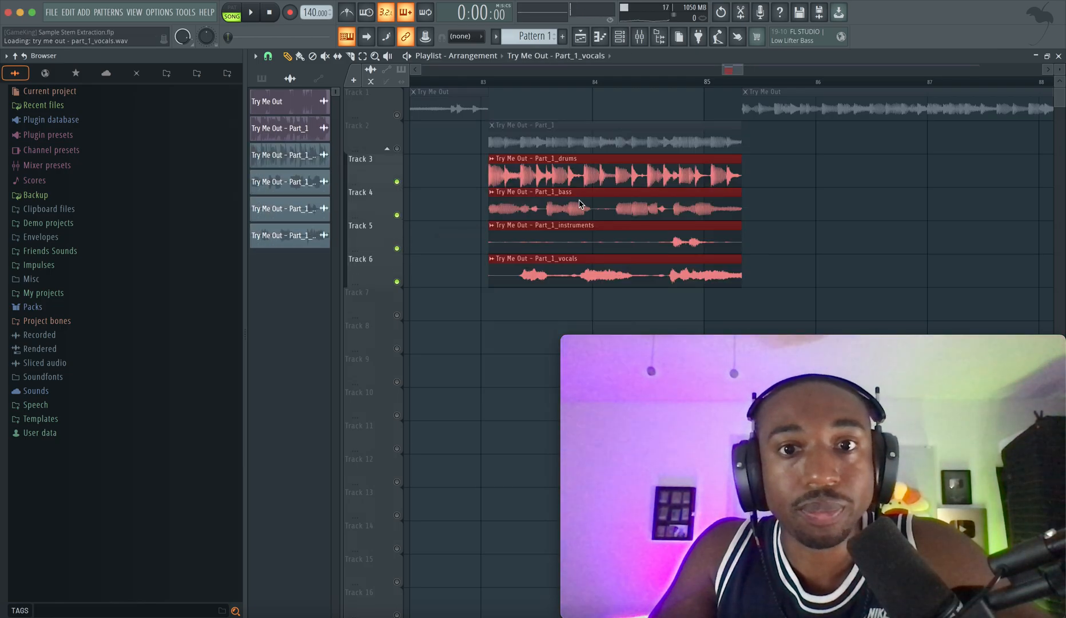
pyautogui.scroll(-5, 528, 142)
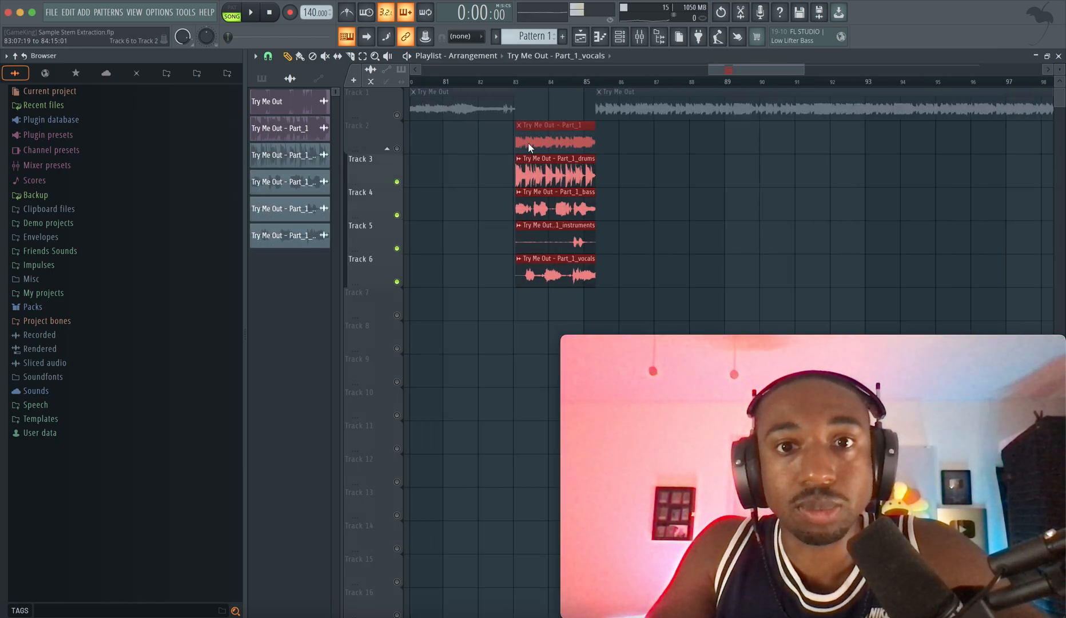
pyautogui.hscroll(-10, 544, 139)
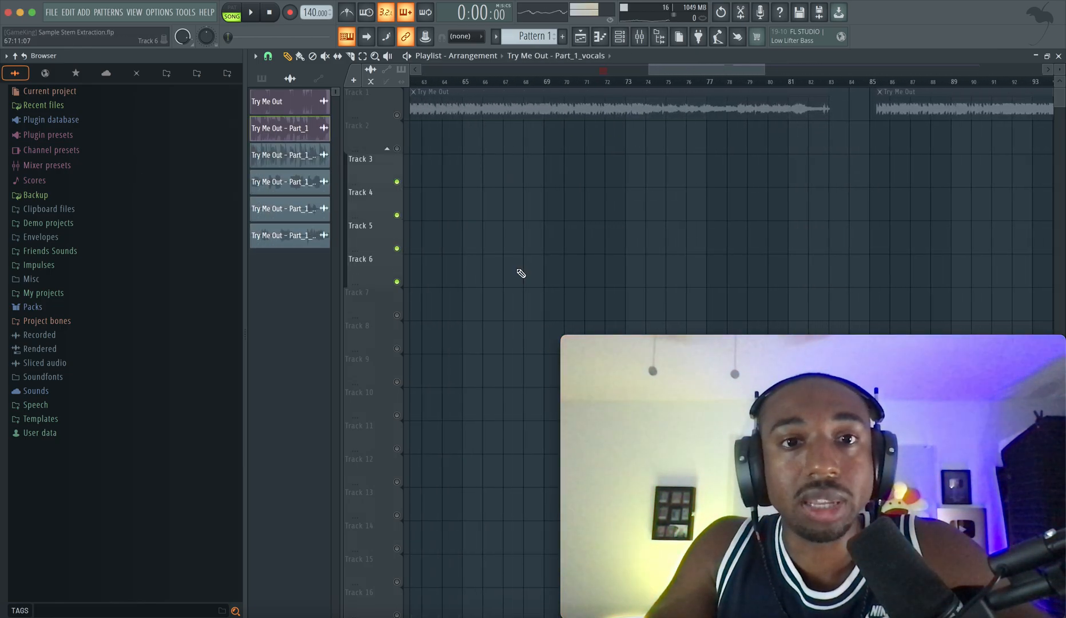
pyautogui.hscroll(-5, 611, 163)
pyautogui.hscroll(-10, 621, 137)
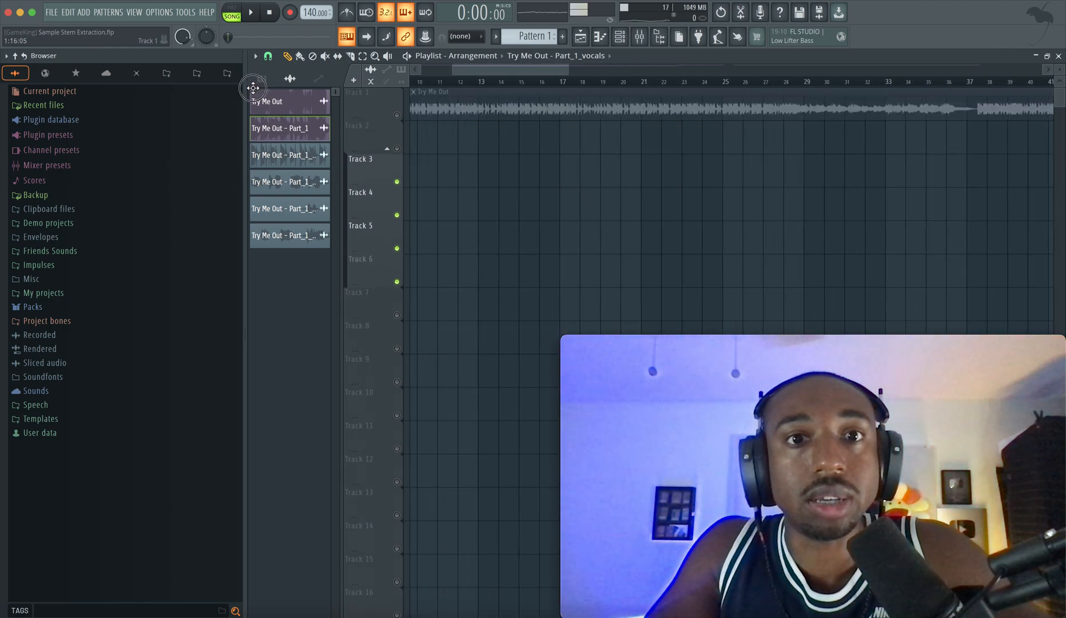
pyautogui.hscroll(-8, 255, 89)
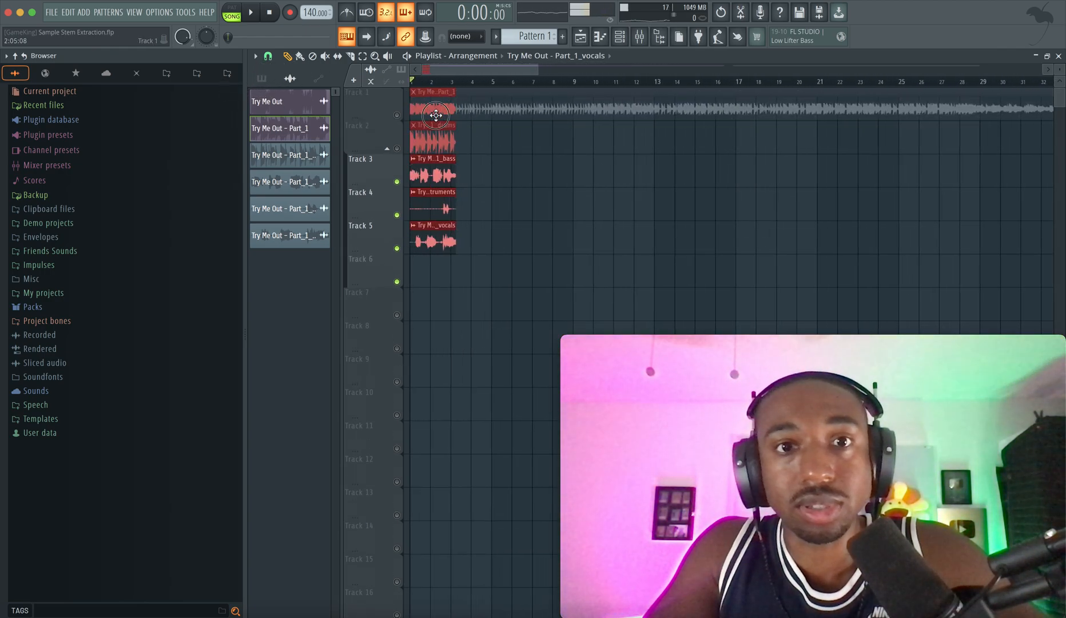
# Delete the long Try Me Out clip on Track 1, then solo and unsolo Track 2 so every track plays.
pyautogui.rightClick(436, 115)
pyautogui.keyDown('ctrl'); pyautogui.scroll(3, 437, 114); pyautogui.keyUp('ctrl')
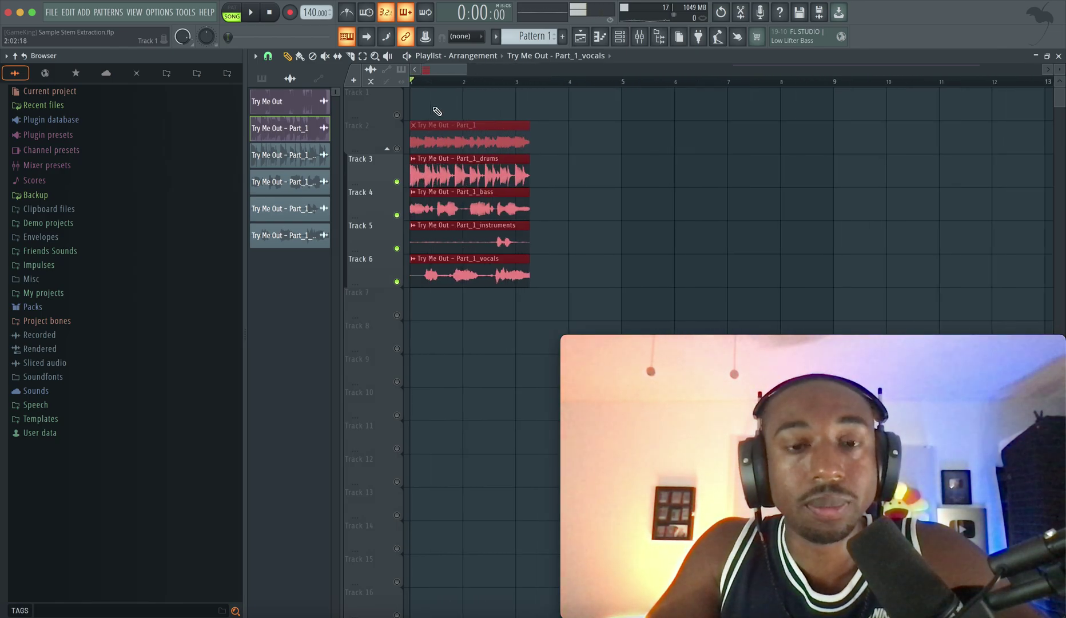
pyautogui.click(396, 148)
pyautogui.rightClick(397, 148)
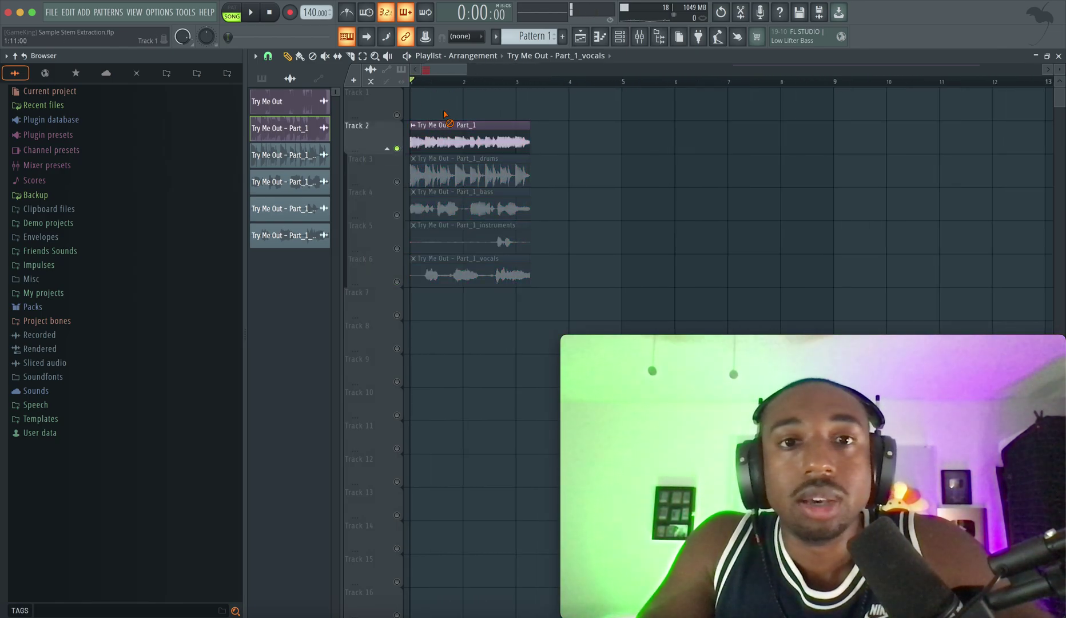
pyautogui.rightClick(398, 150)
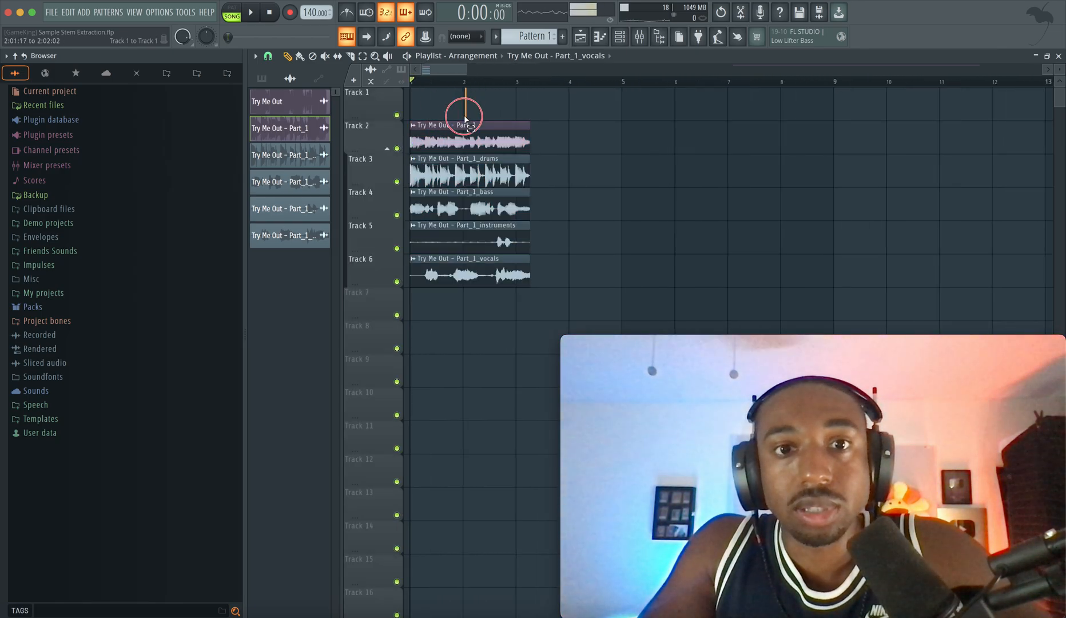
# Duplicate Part_1 and its stems to bar 4 and mute the original bar-1 clips.
pyautogui.hotkey('ctrl', 'a')
pyautogui.hotkey('ctrl', 'b')
pyautogui.moveTo(533, 145); pyautogui.dragTo(564, 144)
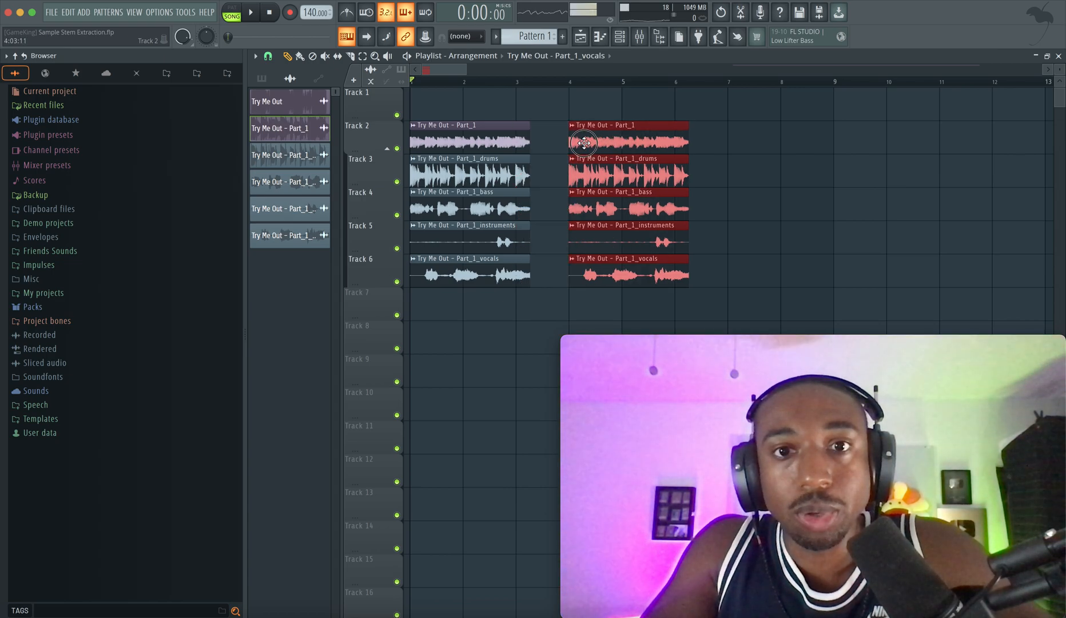
pyautogui.click(324, 56)
pyautogui.moveTo(459, 133); pyautogui.dragTo(452, 278)
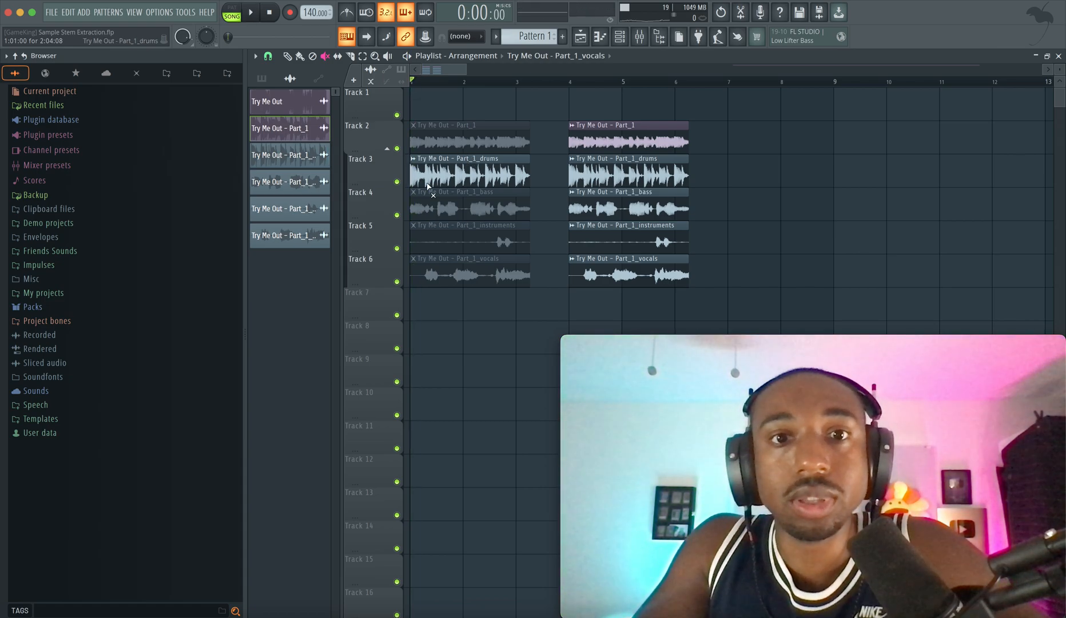
pyautogui.click(288, 57)
# Lower the gain of the bar-4 copies plus the bar-1 drums clip and audition the result.
pyautogui.moveTo(696, 120); pyautogui.dragTo(566, 287)
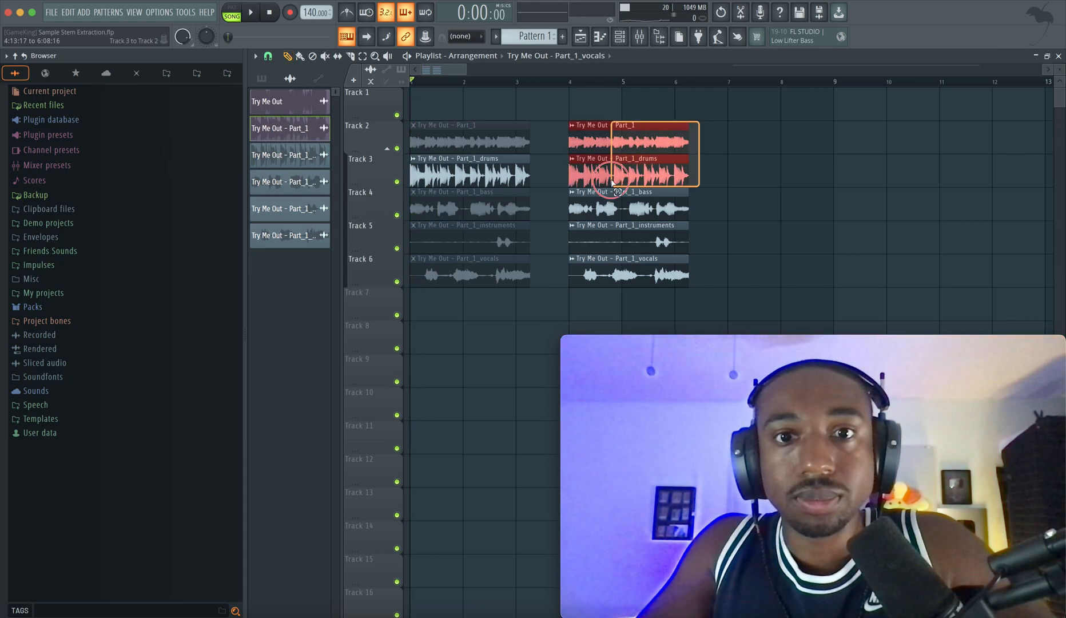
pyautogui.keyDown('ctrl'); pyautogui.click(497, 175); pyautogui.keyUp('ctrl')
pyautogui.moveTo(471, 183); pyautogui.dragTo(470, 193)
pyautogui.press('space')
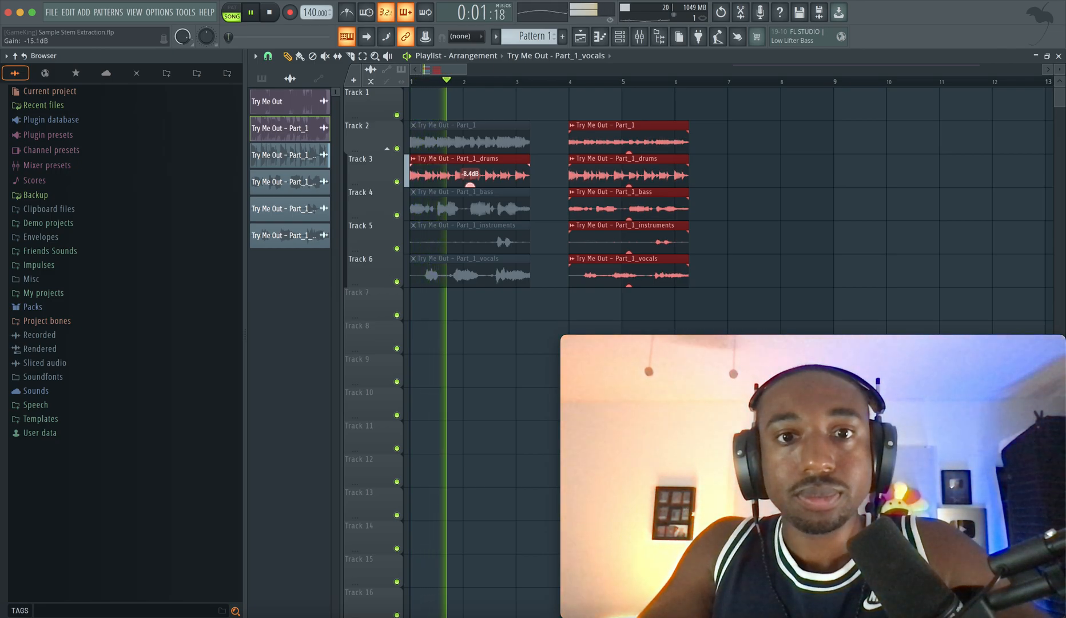
pyautogui.press('space')
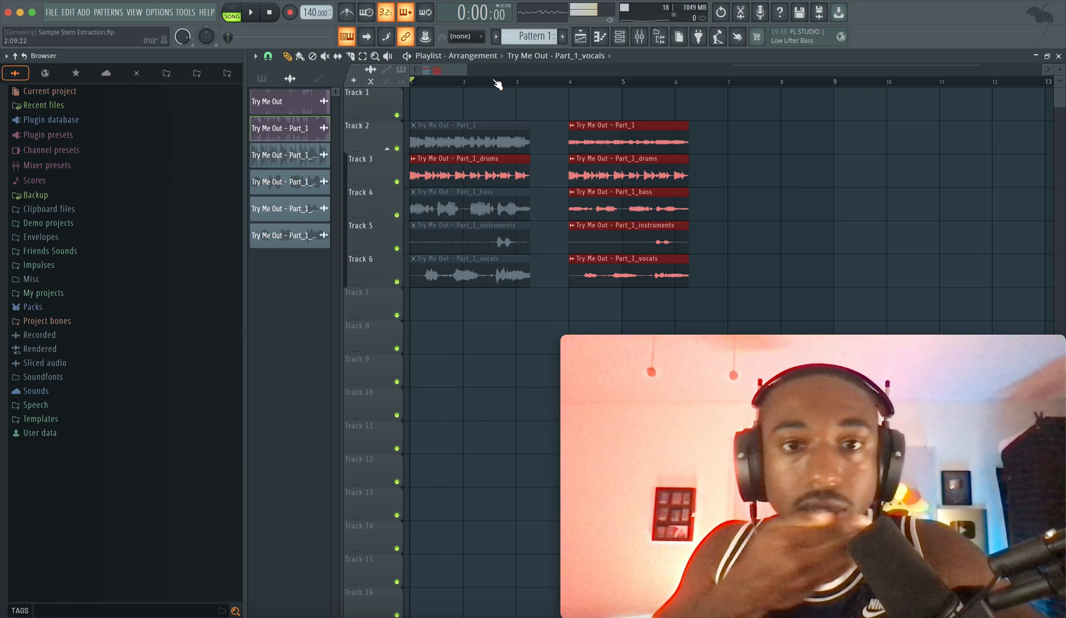
pyautogui.press('space')
pyautogui.scroll(2, 515, 111)
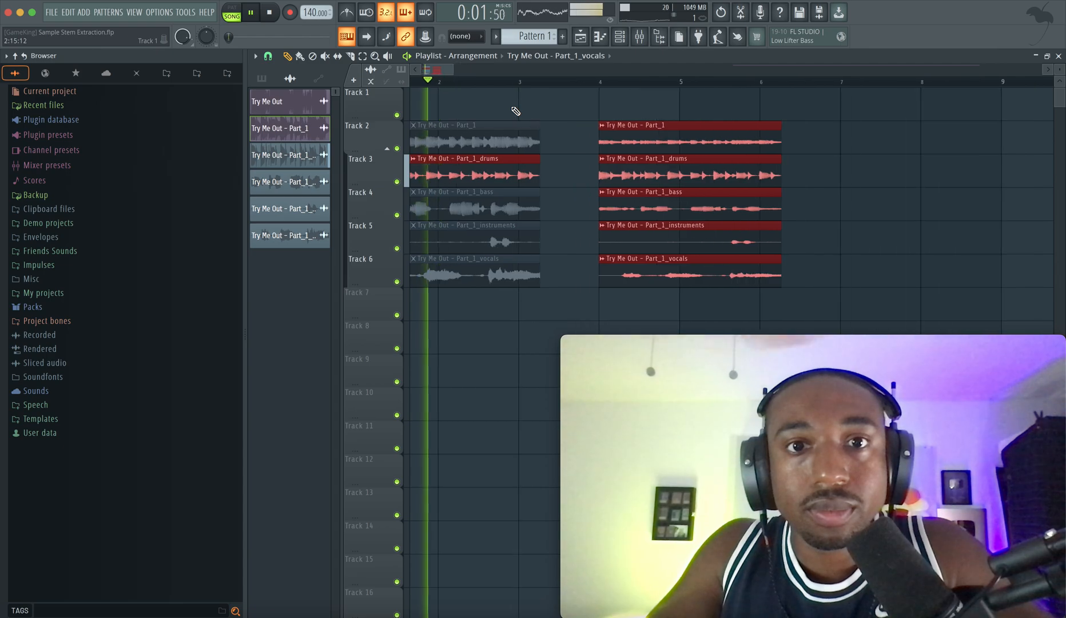
pyautogui.hscroll(-2, 500, 107)
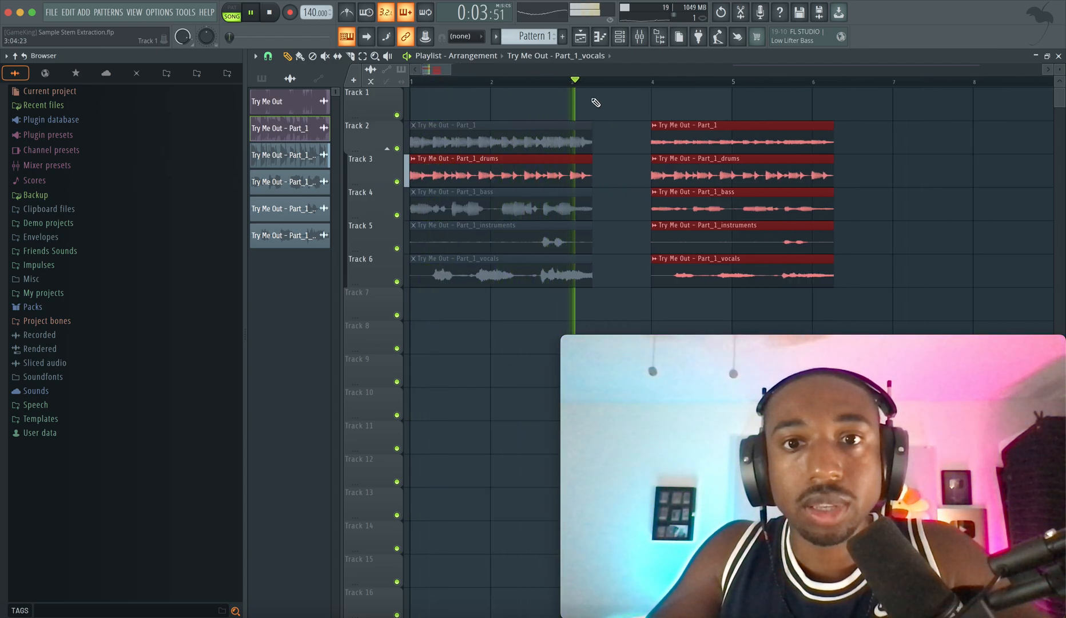
# Solo Track 2, mute the bar-1 Part_1 clip, unmute the drums track and play them together.
pyautogui.rightClick(396, 148)
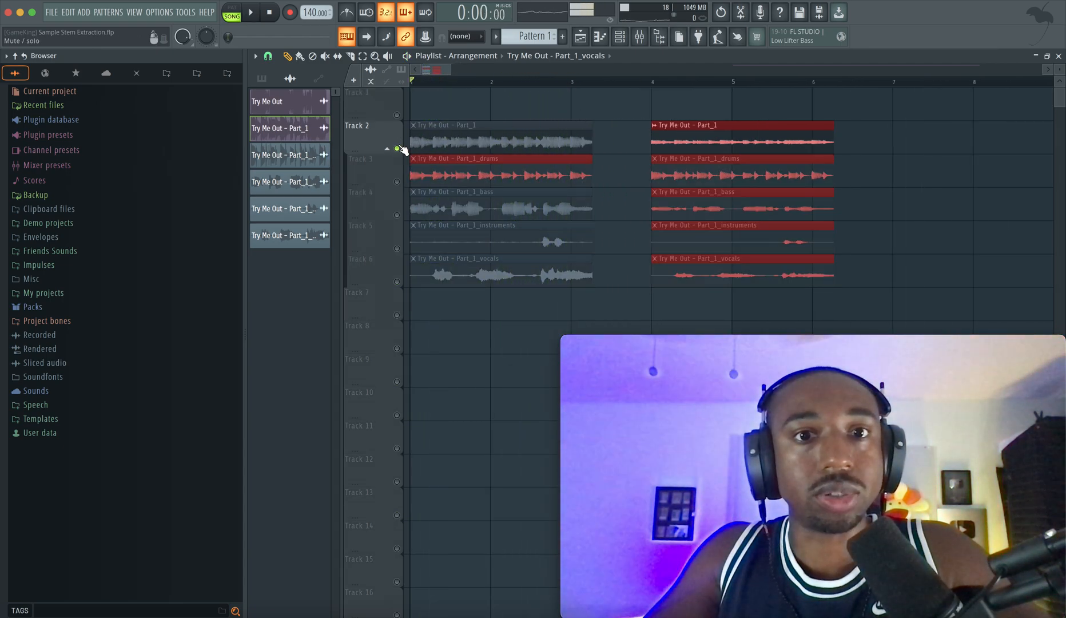
pyautogui.press('space')
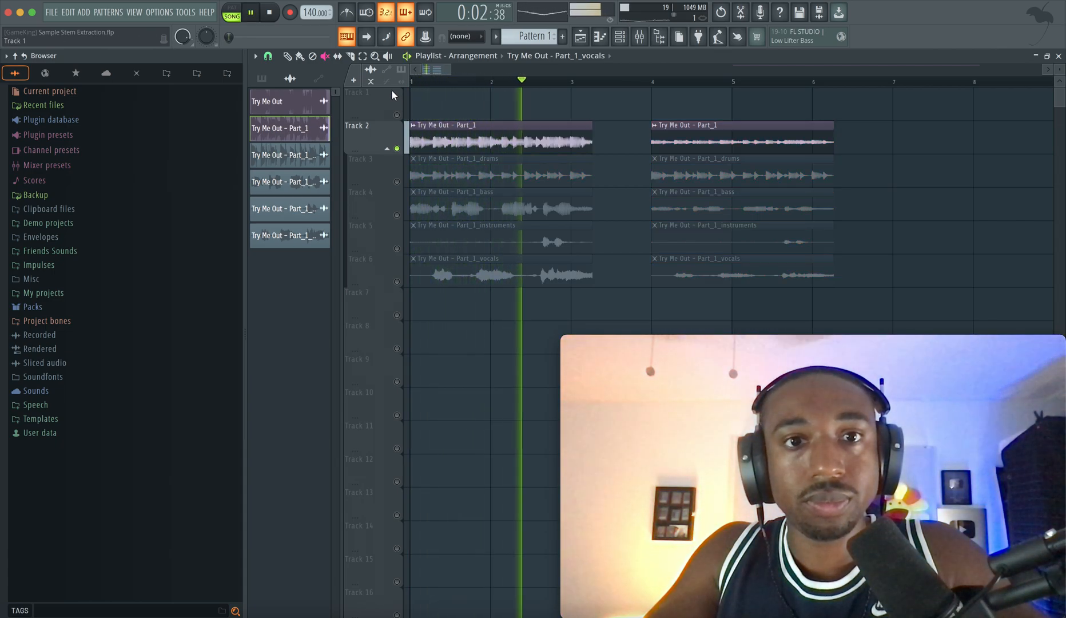
pyautogui.press('space')
pyautogui.click(428, 145)
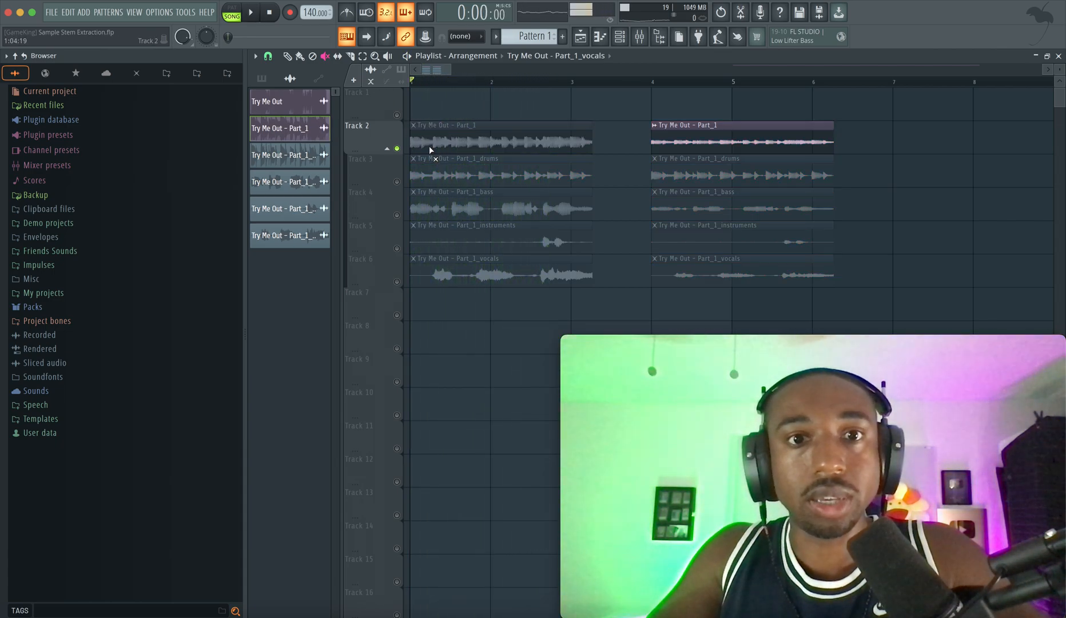
pyautogui.click(399, 182)
pyautogui.press('space')
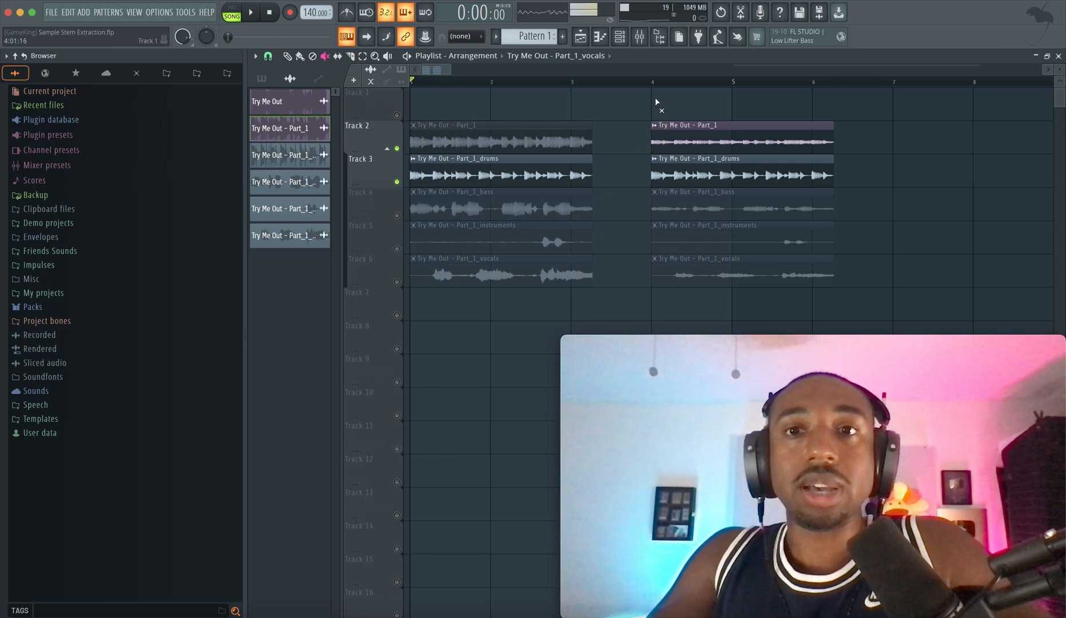
# From bar 4, adjust the second Part_1 clip's gain to about -6 dB.
pyautogui.click(652, 80)
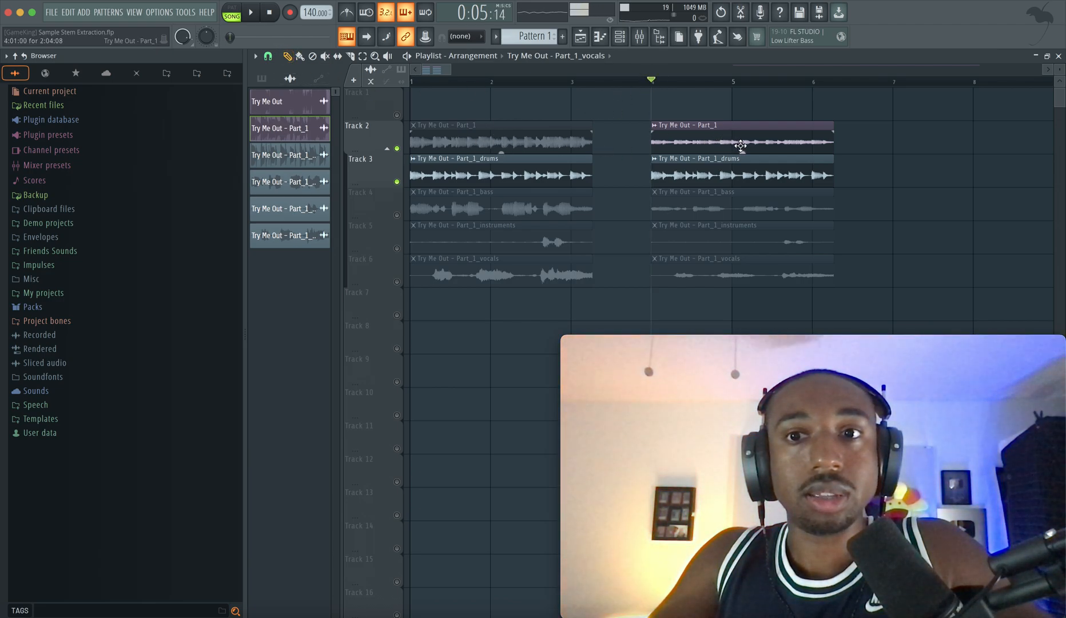
pyautogui.moveTo(749, 155); pyautogui.dragTo(744, 153)
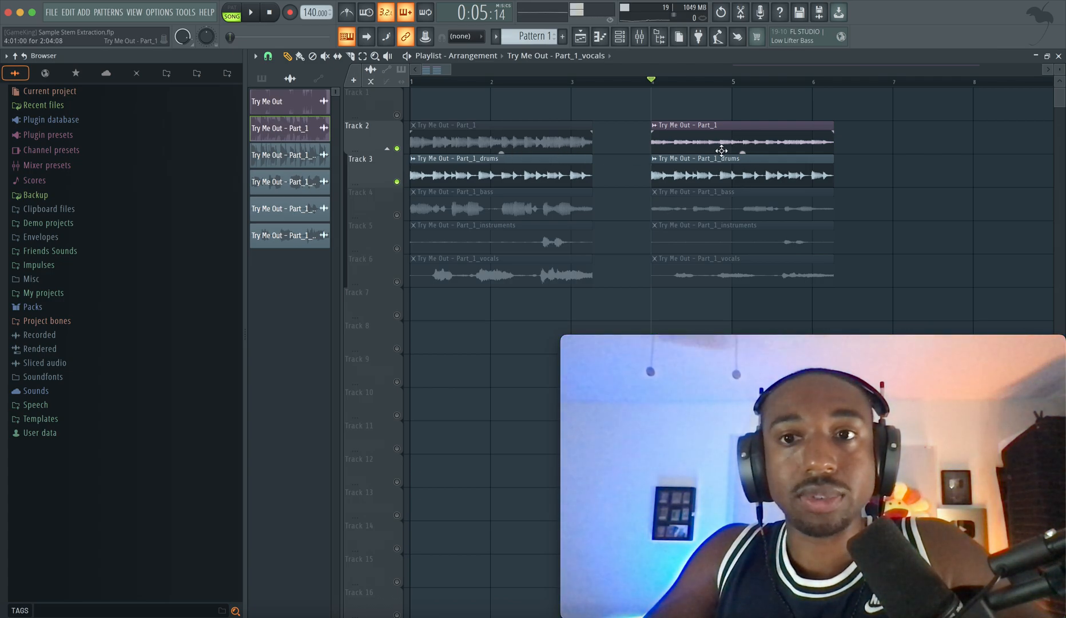
pyautogui.moveTo(741, 154); pyautogui.dragTo(742, 152)
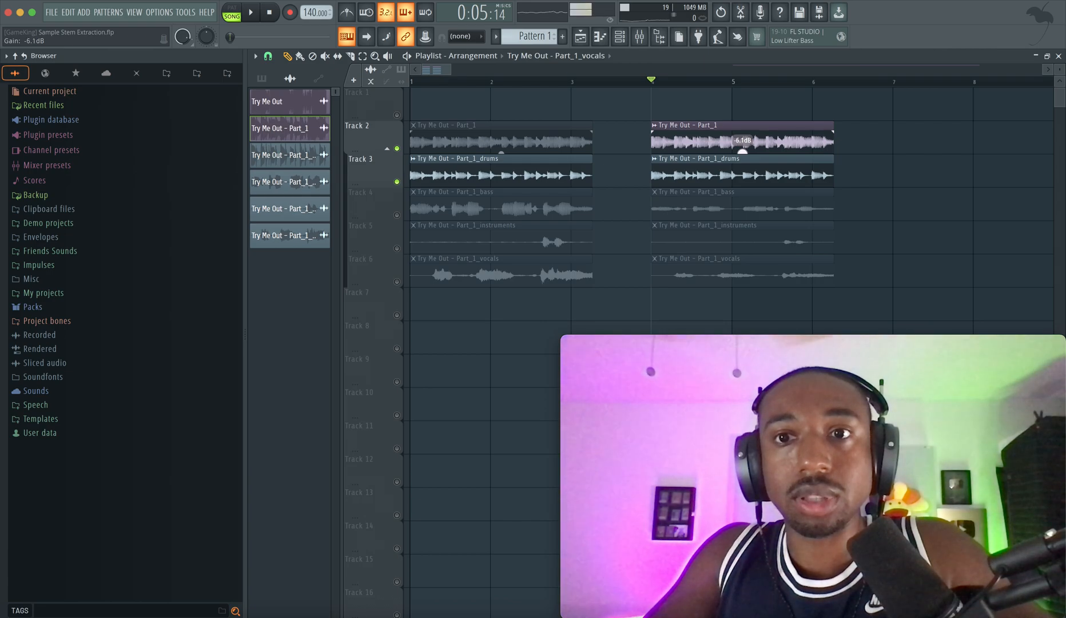
pyautogui.moveTo(733, 150); pyautogui.dragTo(732, 152)
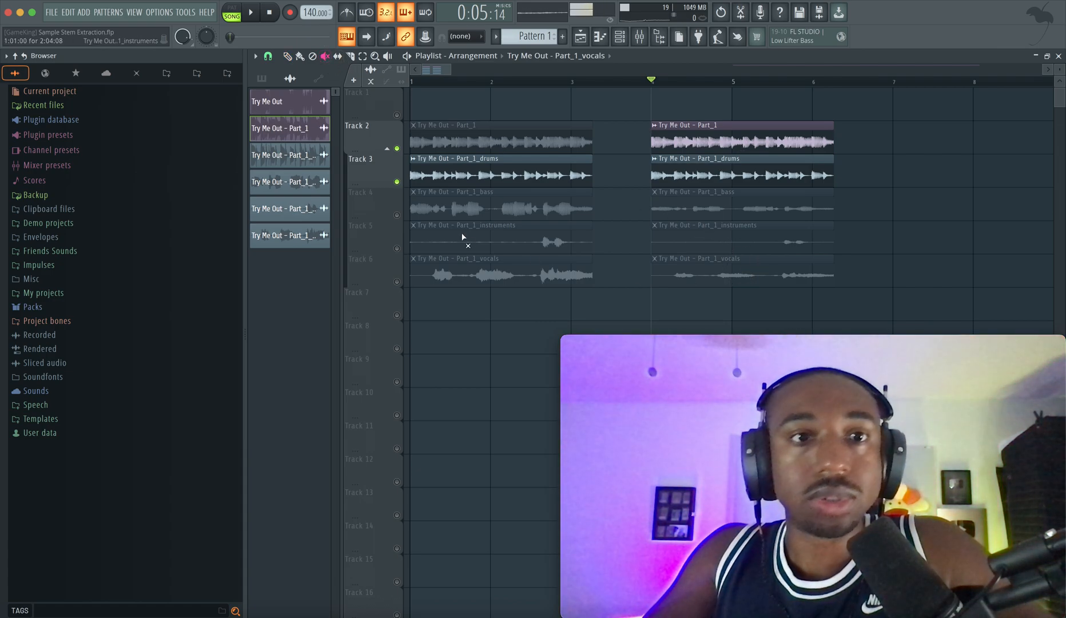
# Unmute the vocals track and its bar-4 vocals clip, then bring up that clip's channel settings.
pyautogui.click(397, 282)
pyautogui.click(704, 271)
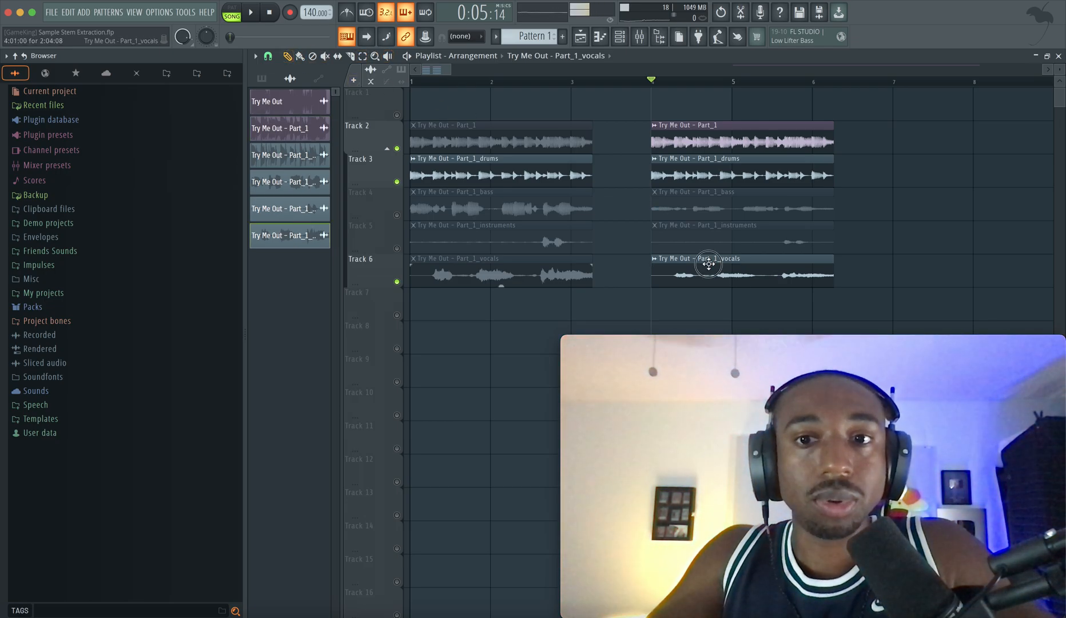
pyautogui.doubleClick(714, 274)
# Enable Reverse polarity on the vocals stem and set the right vocals clip's gain to -8.8 dB.
pyautogui.click(508, 194)
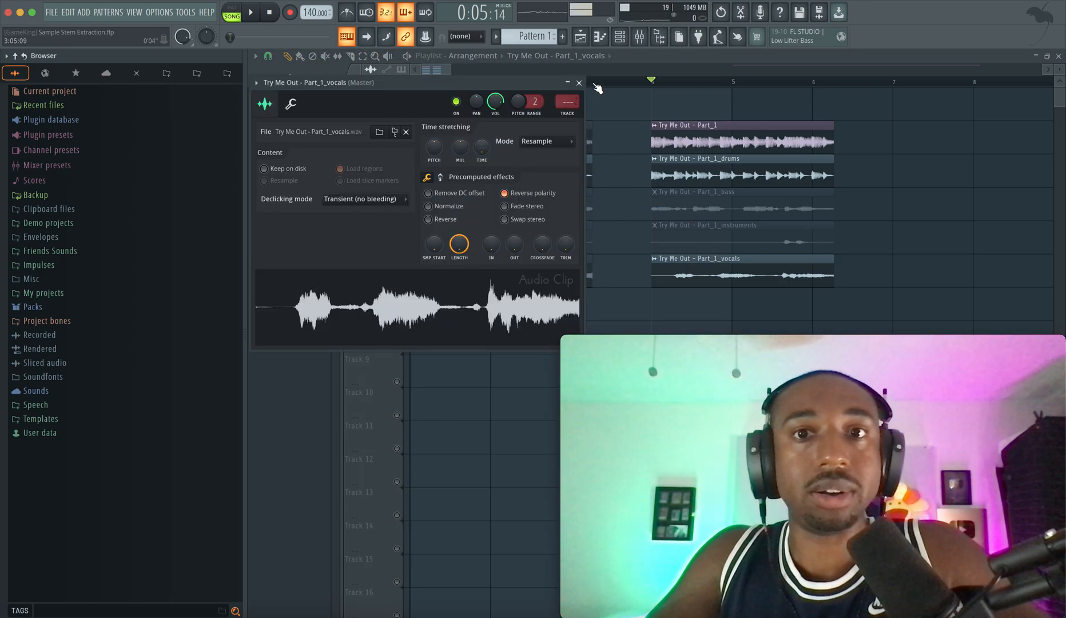
pyautogui.click(579, 83)
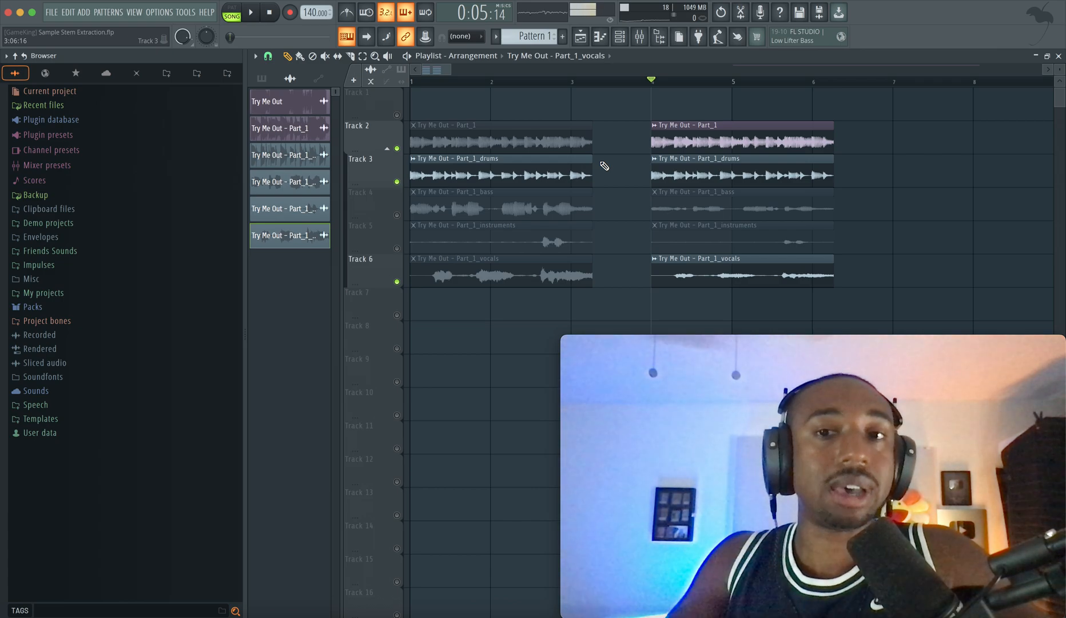
pyautogui.moveTo(741, 273); pyautogui.dragTo(744, 287)
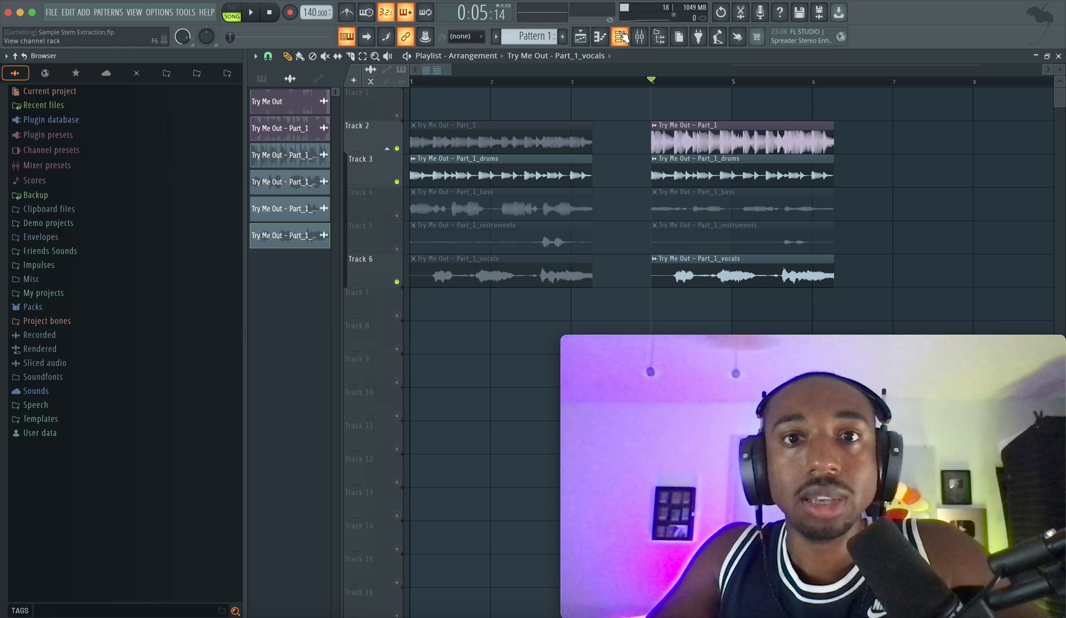
pyautogui.click(623, 37)
# In the mixer, route the selected stem tracks into Insert 8.
pyautogui.press('F9')
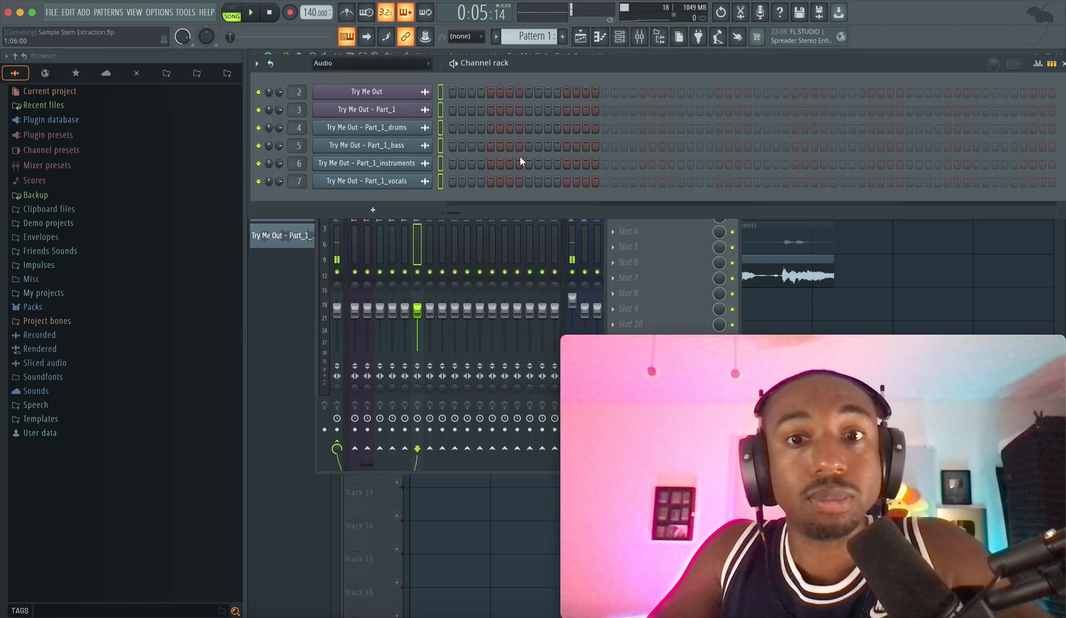
pyautogui.click(426, 242)
pyautogui.rightClick(426, 242)
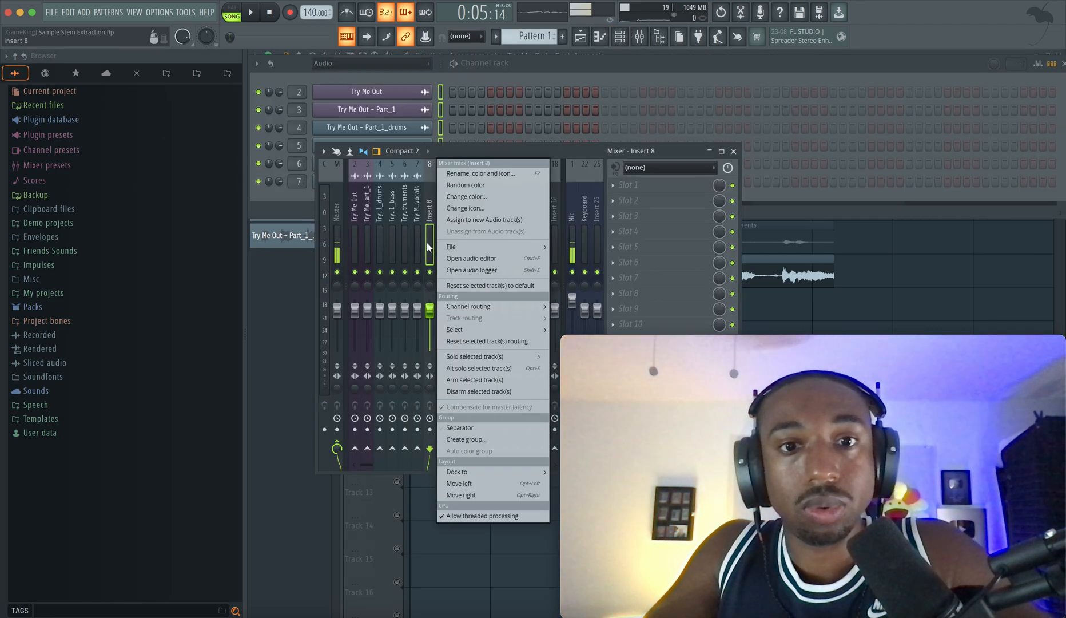
pyautogui.click(419, 237)
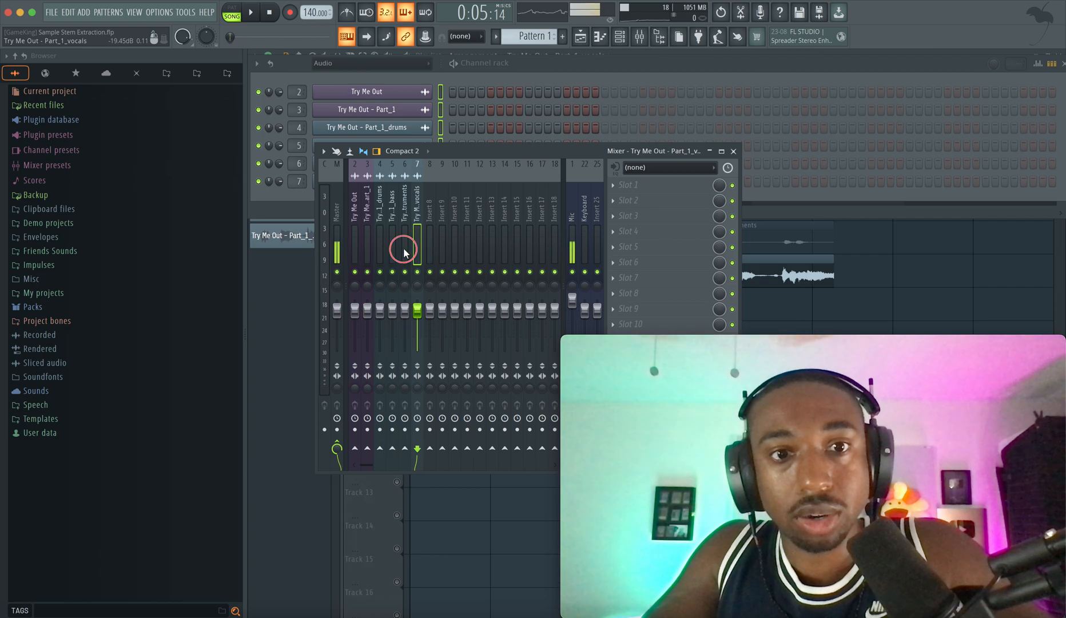
pyautogui.rightClick(432, 450)
pyautogui.click(454, 458)
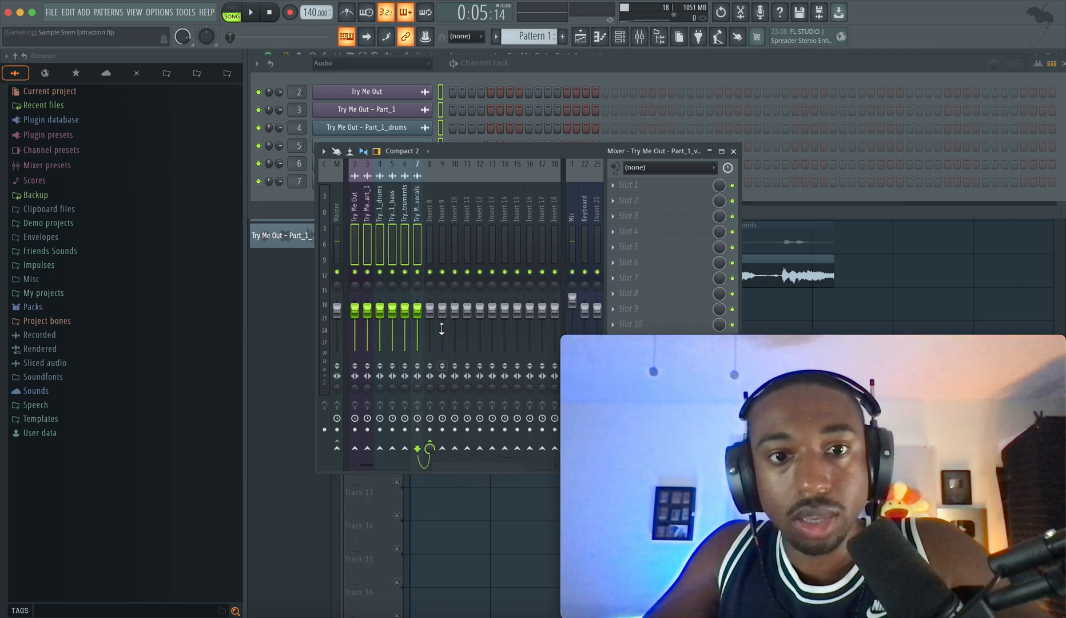
# Select Insert 8, listen to the routing, then close the mixer to return to the playlist.
pyautogui.click(429, 330)
pyautogui.press('space')
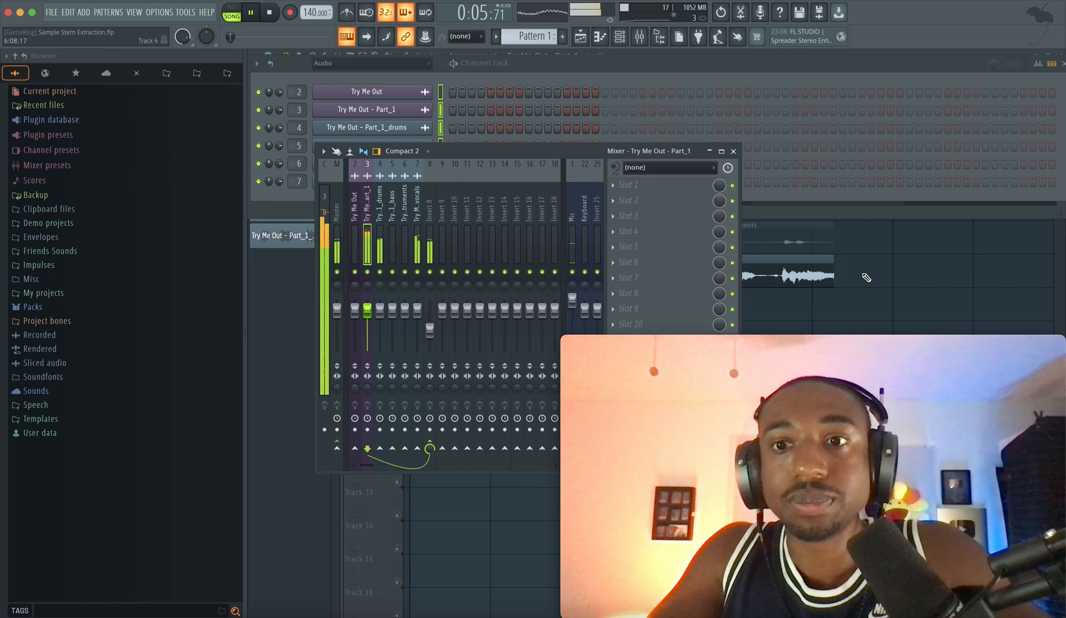
pyautogui.click(808, 223)
pyautogui.hscroll(2, 598, 189)
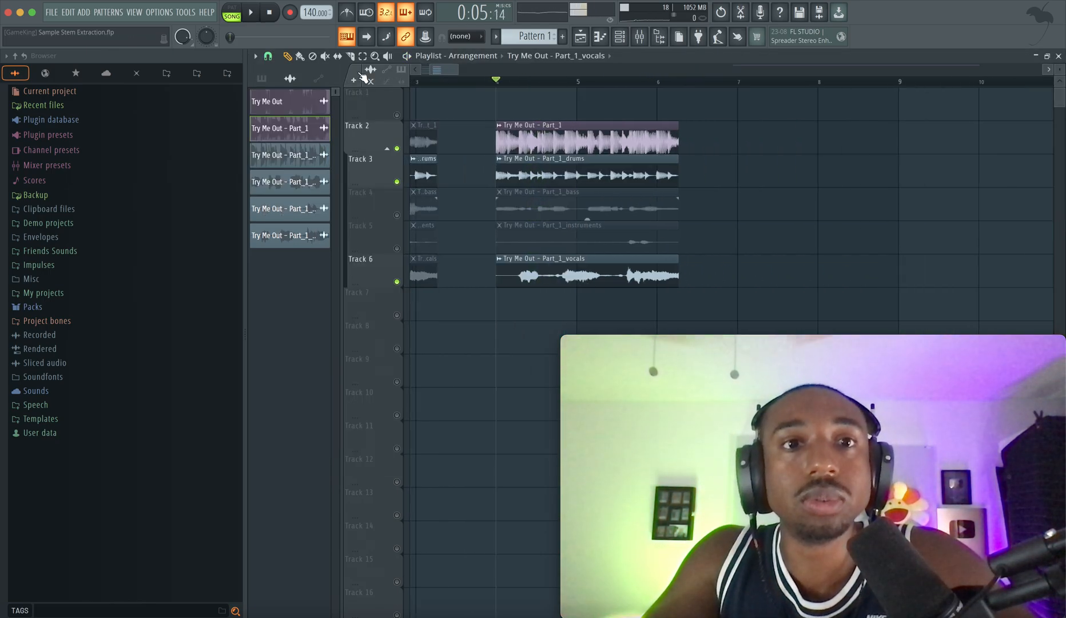
# Mute the right-hand drums clip, audition the second section twice, then unmute Track 4.
pyautogui.click(571, 175)
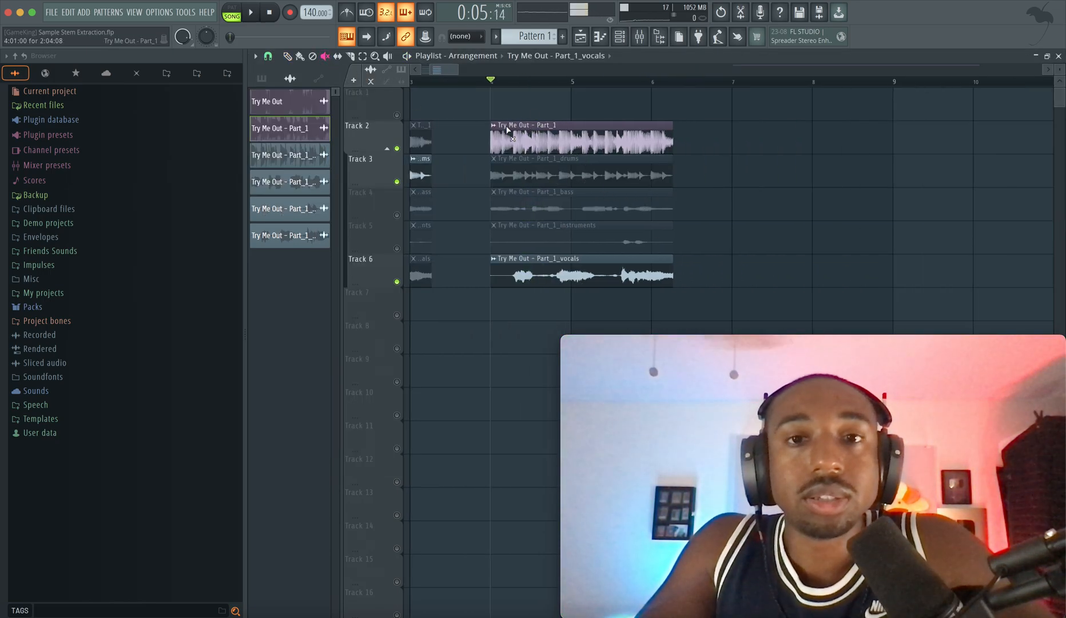
pyautogui.press('space')
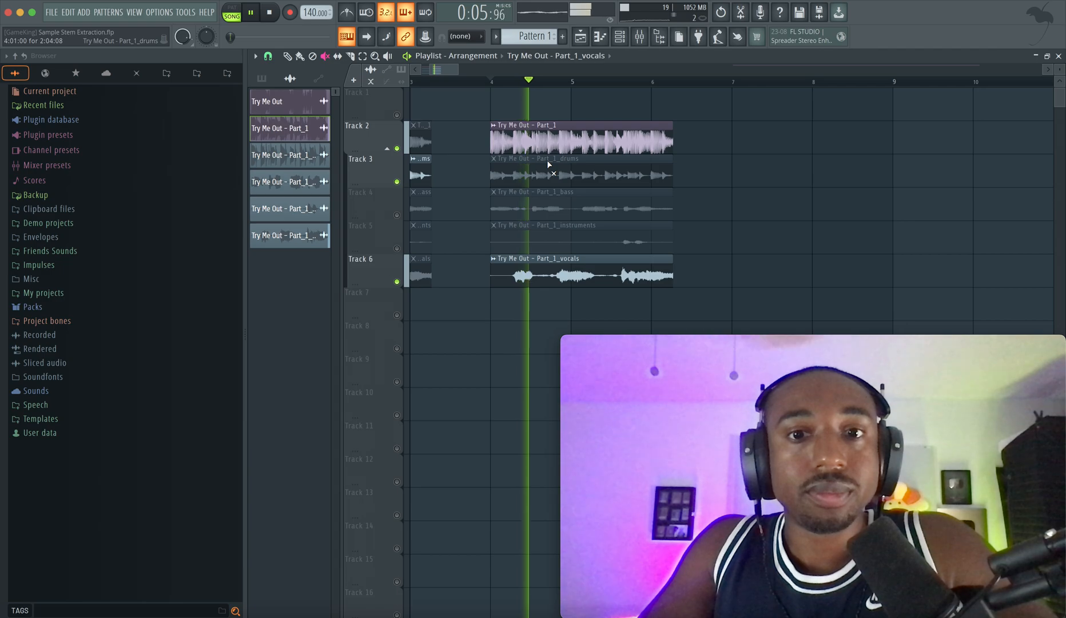
pyautogui.press('space')
pyautogui.hscroll(-2, 550, 158)
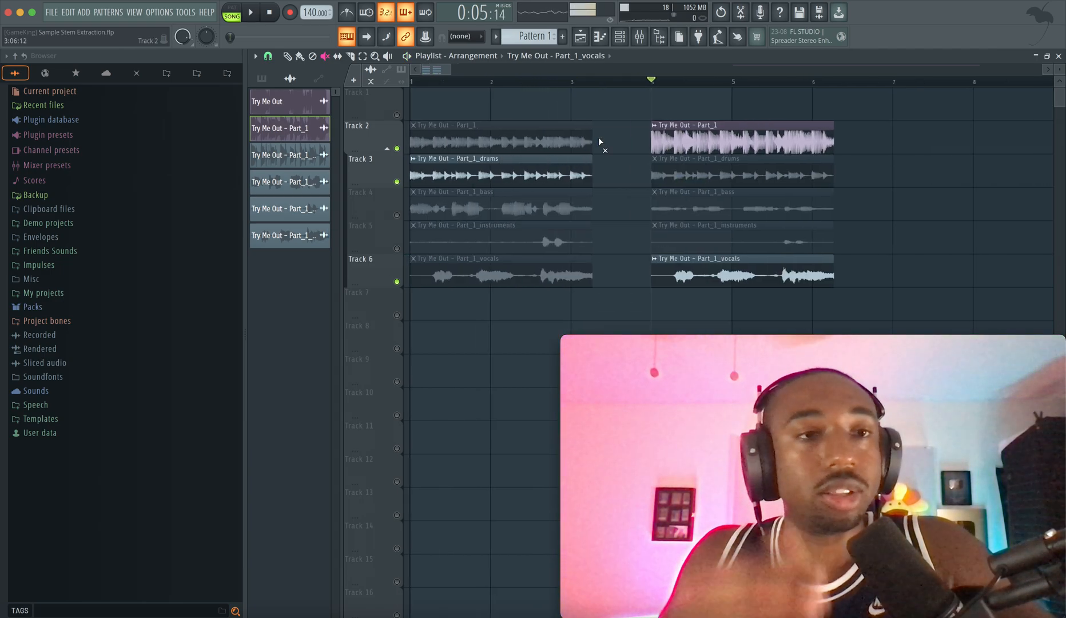
pyautogui.press('space')
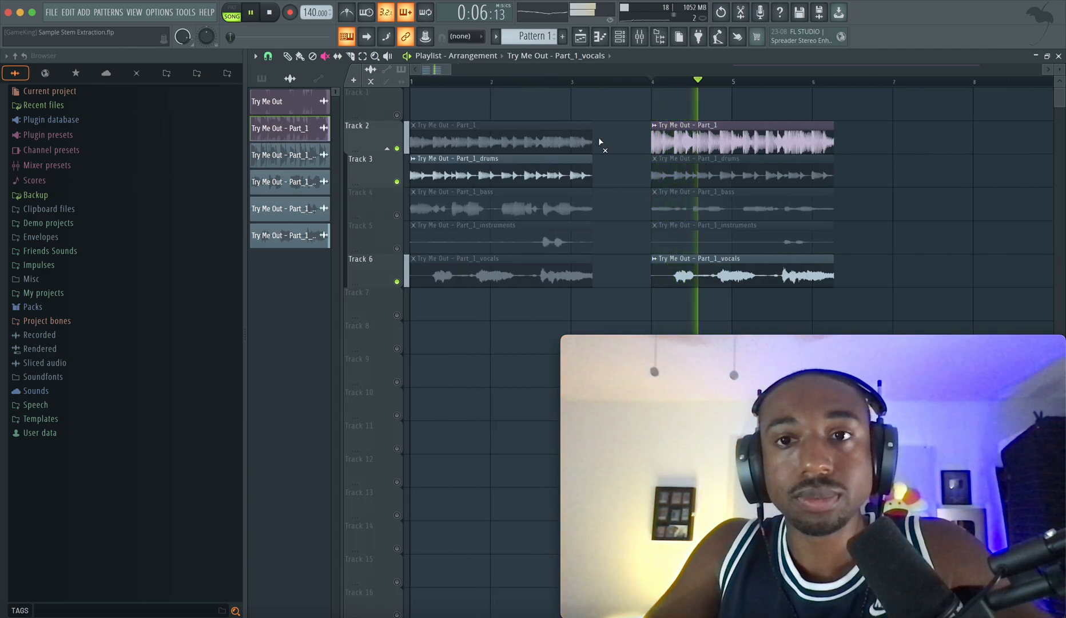
pyautogui.press('space')
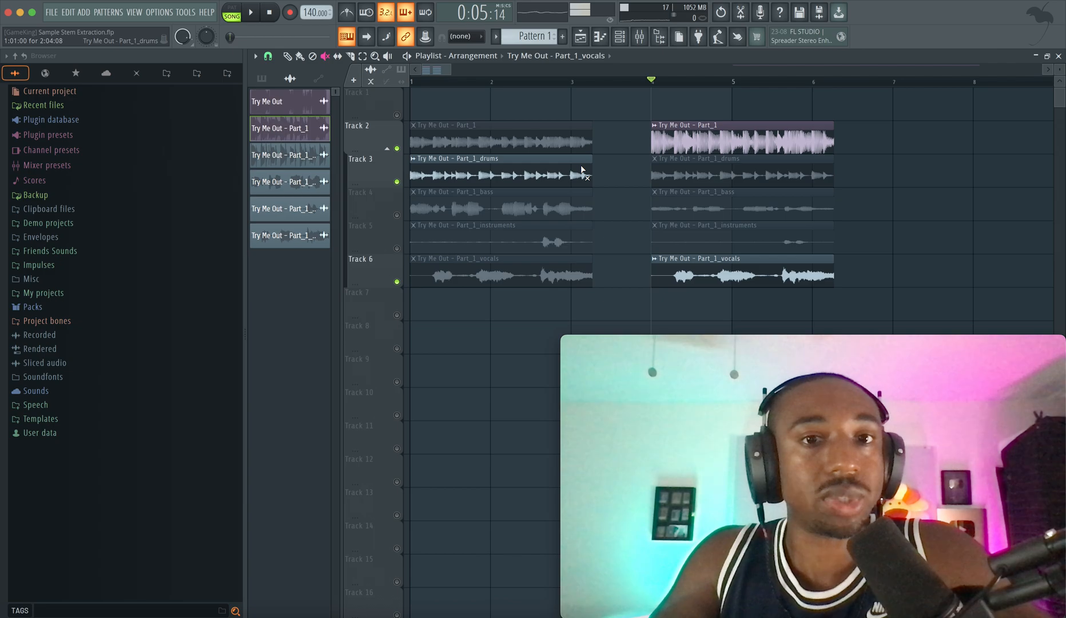
pyautogui.click(396, 215)
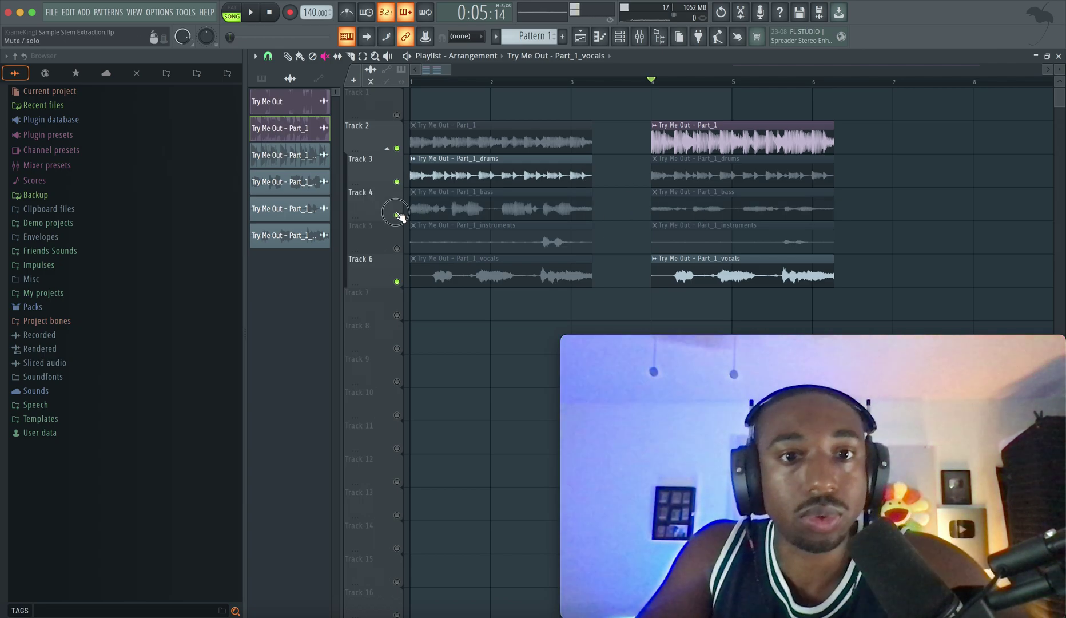
# Check the bass stem's channel settings and audition the second section with bass.
pyautogui.click(662, 205)
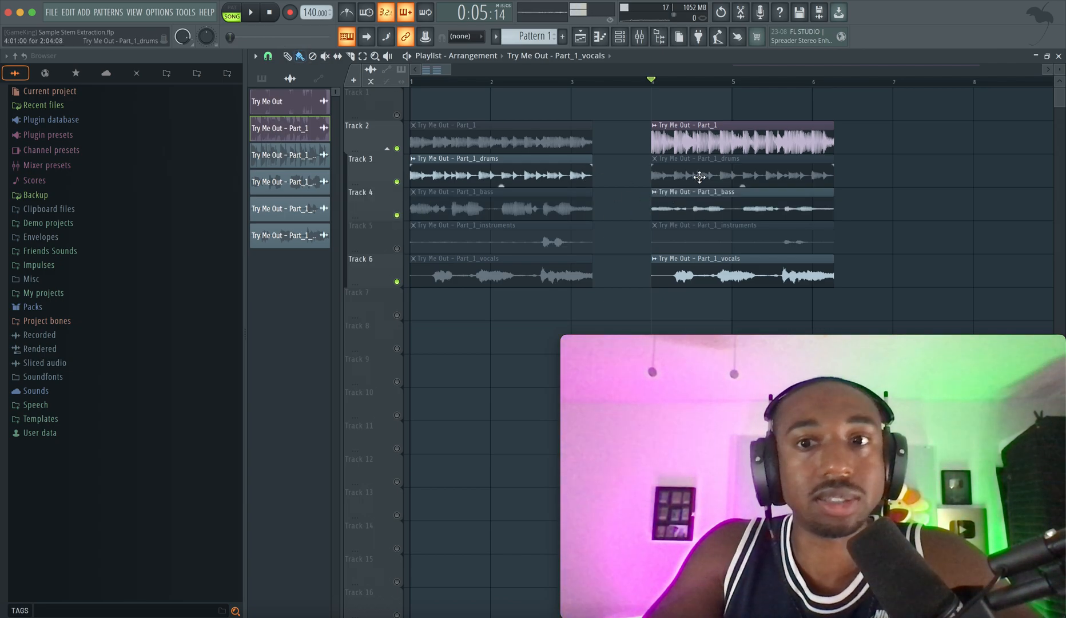
pyautogui.doubleClick(713, 197)
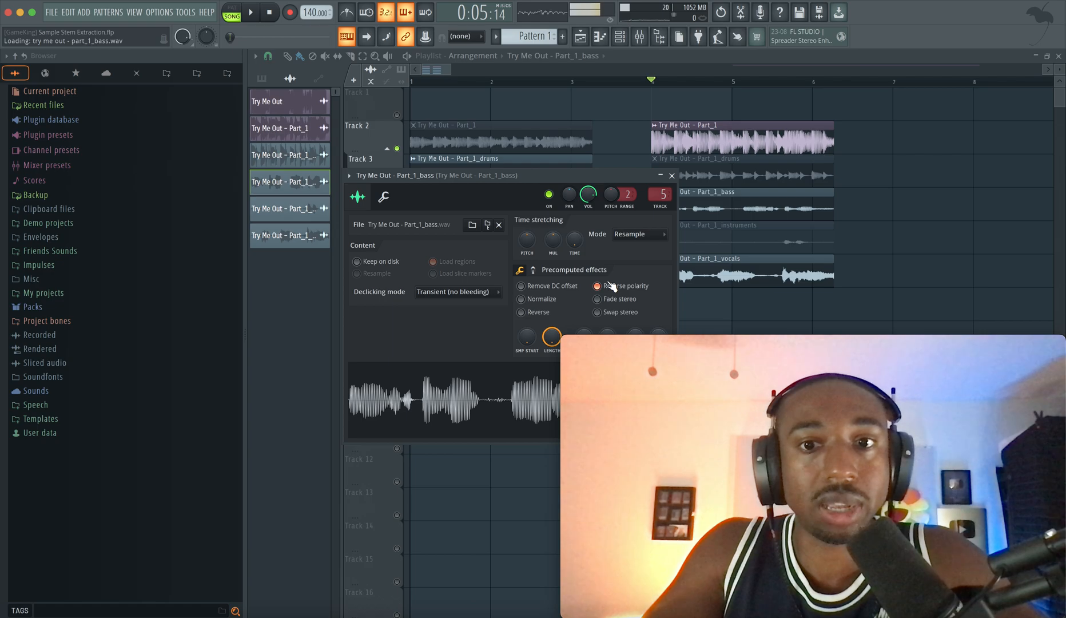
pyautogui.click(672, 175)
pyautogui.press('space')
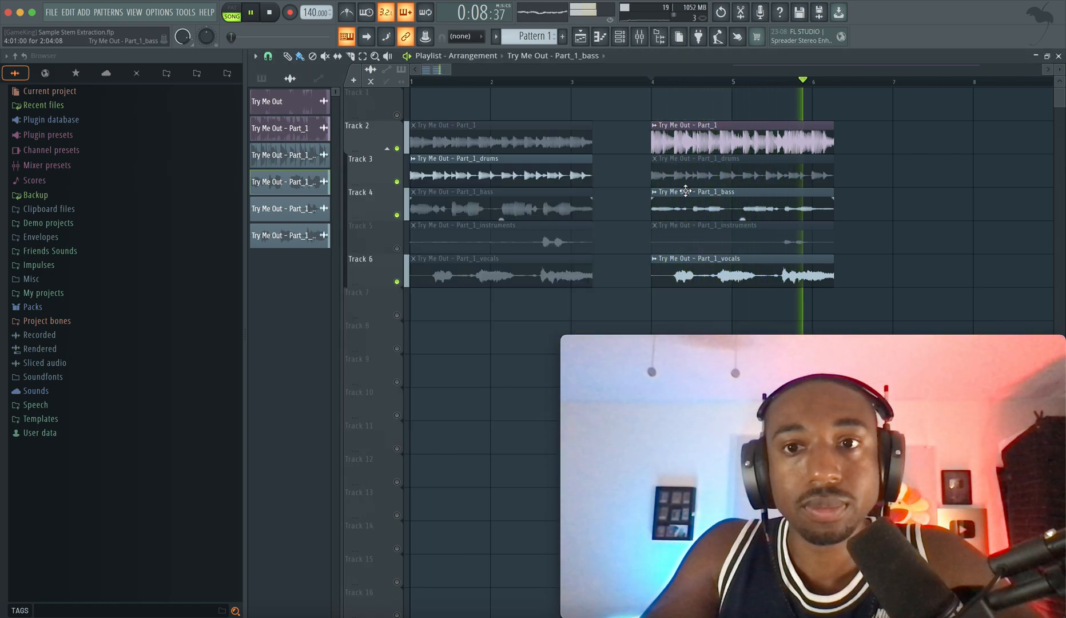
pyautogui.press('space')
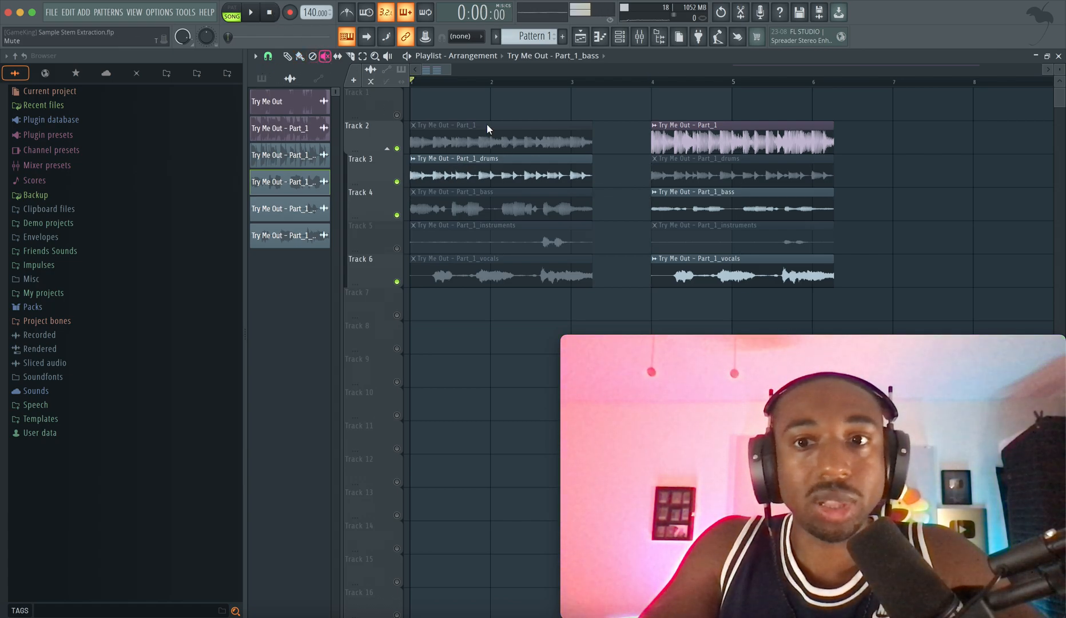
# Mute the right-hand bass clip, unmute the left one and play the first section.
pyautogui.click(691, 208)
pyautogui.click(461, 202)
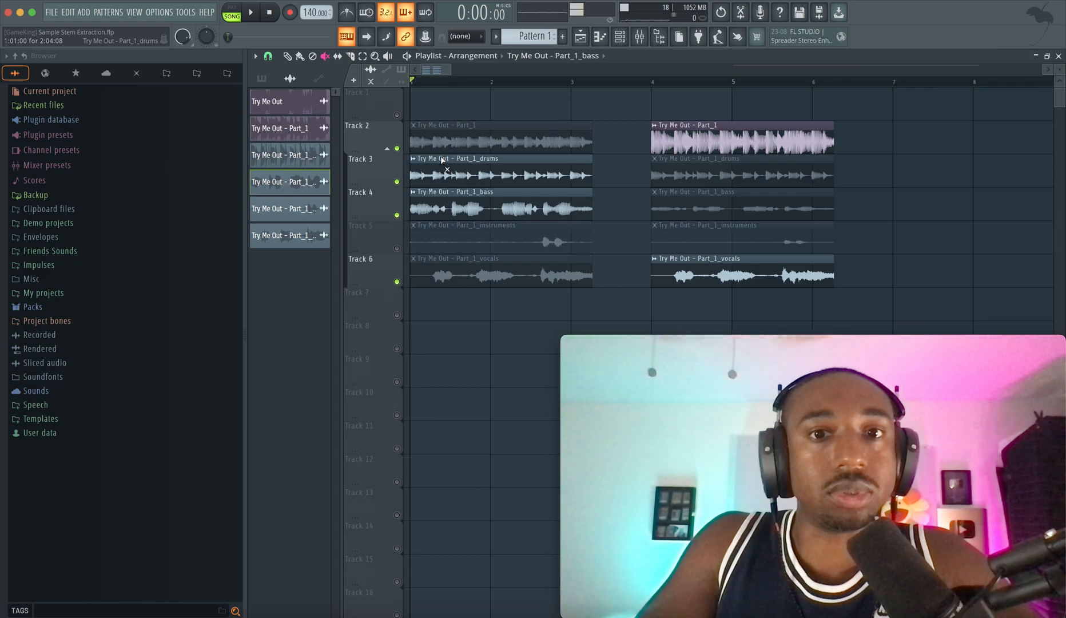
pyautogui.press('space')
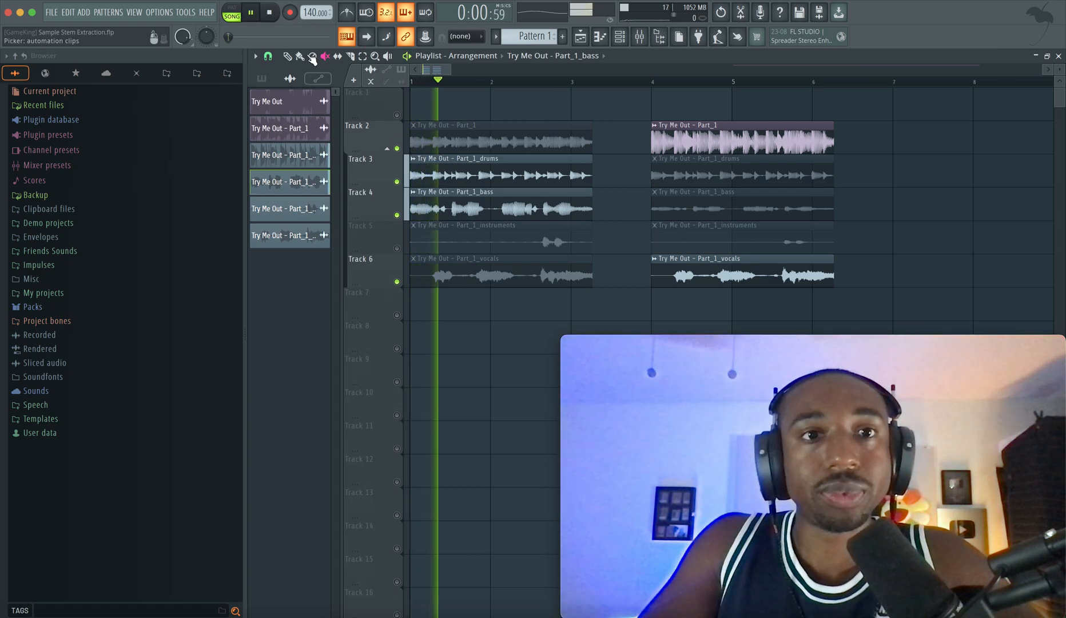
pyautogui.press('space')
pyautogui.click(508, 203)
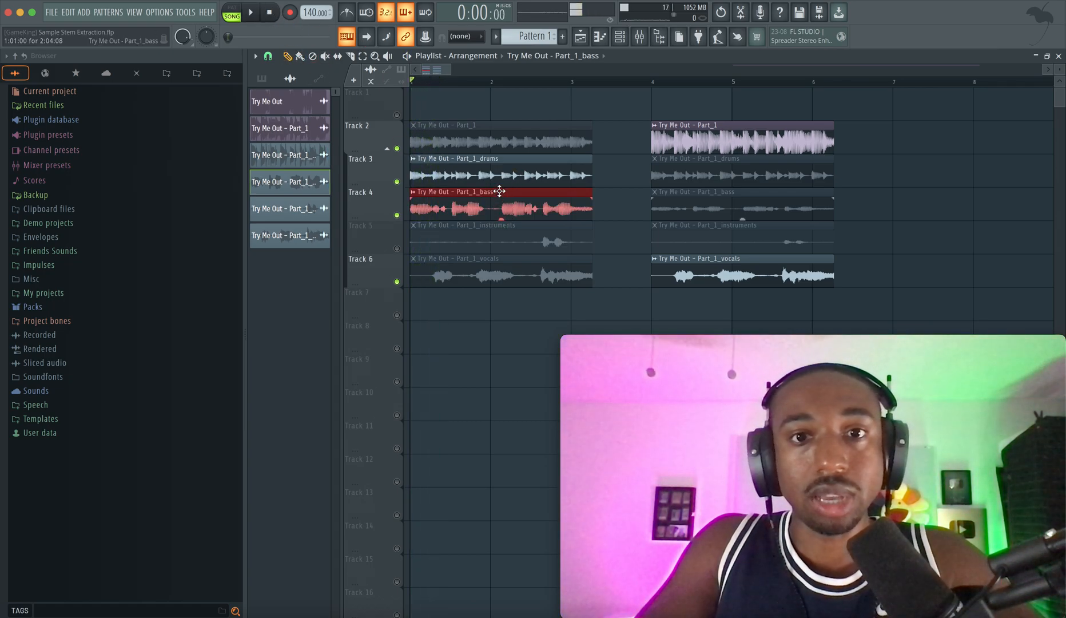
pyautogui.click(608, 177)
pyautogui.press('space')
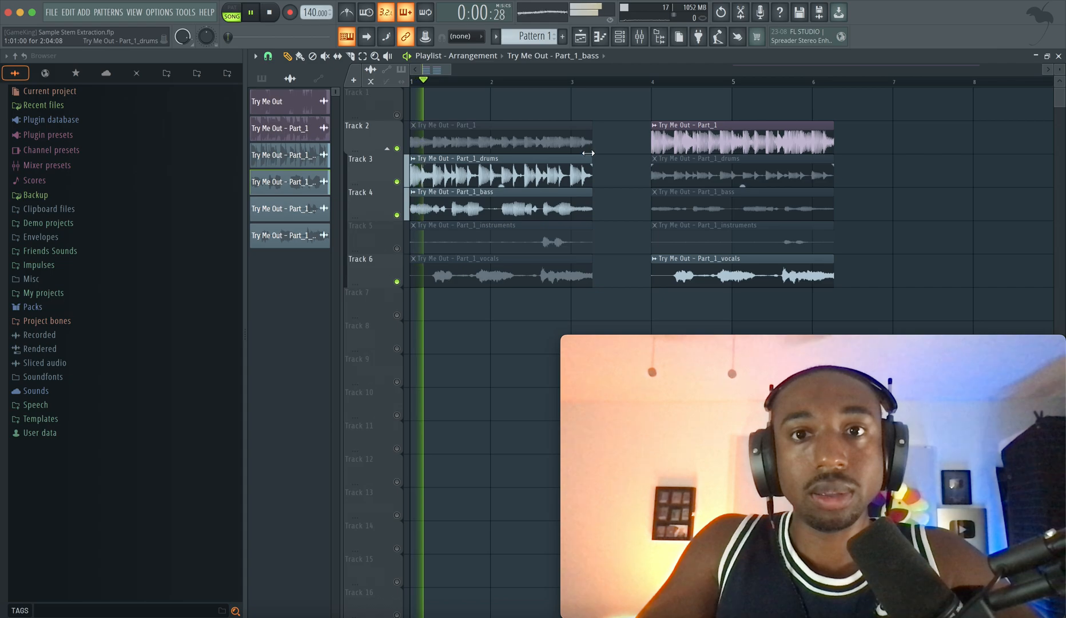
pyautogui.press('space')
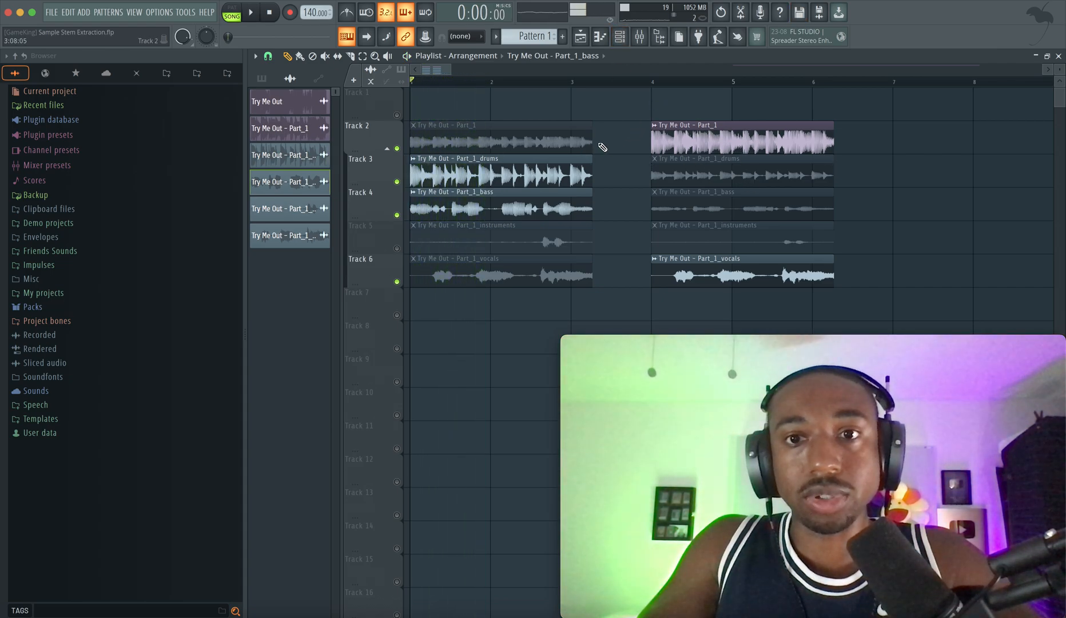
pyautogui.press('space')
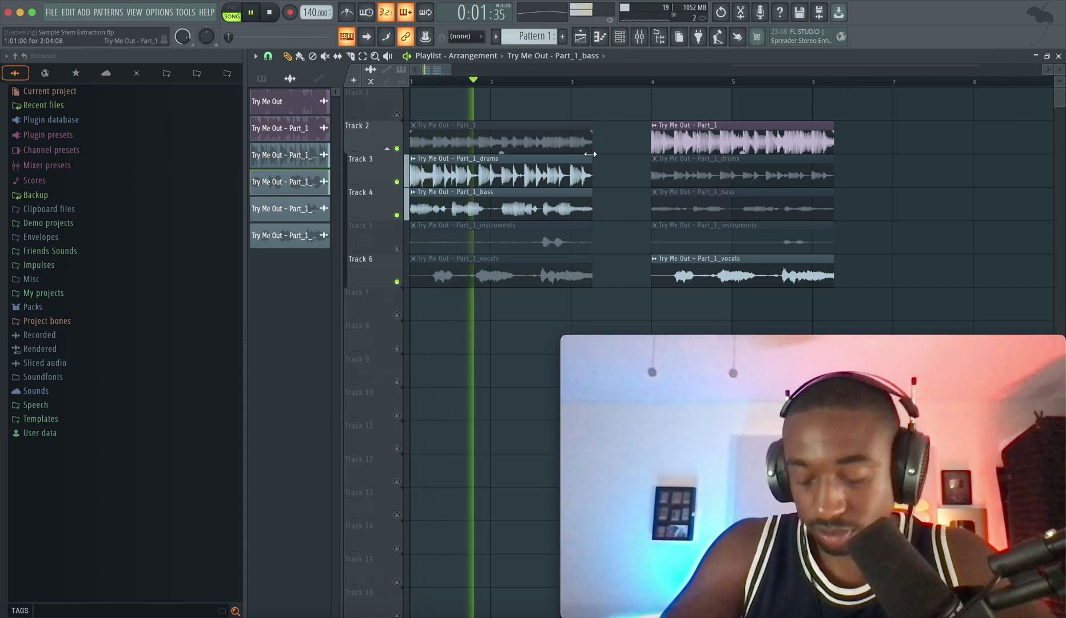
pyautogui.press('space')
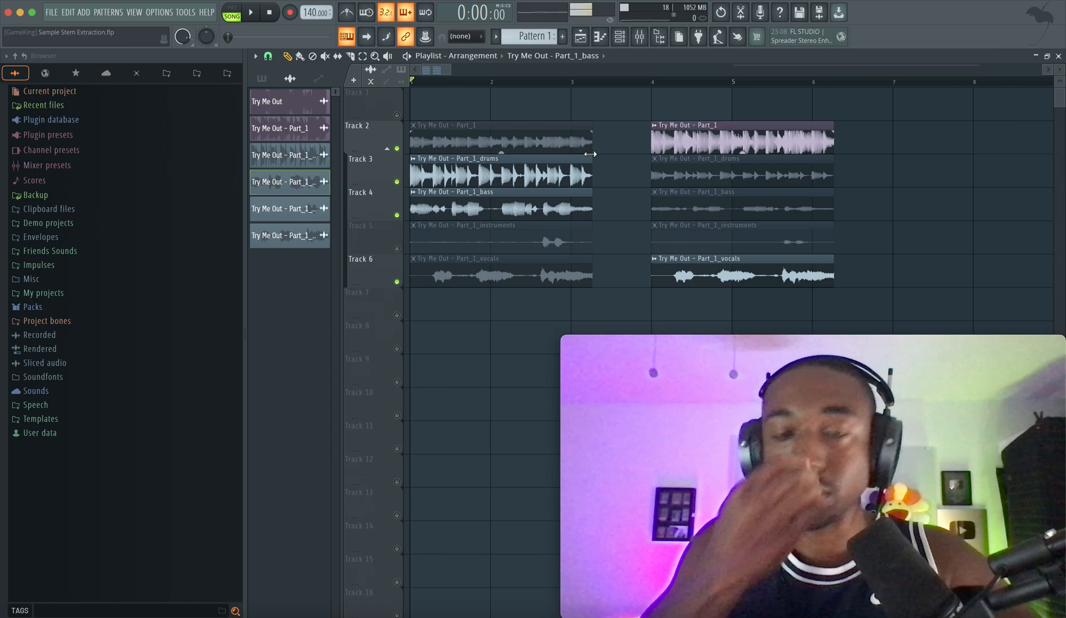
pyautogui.press('space')
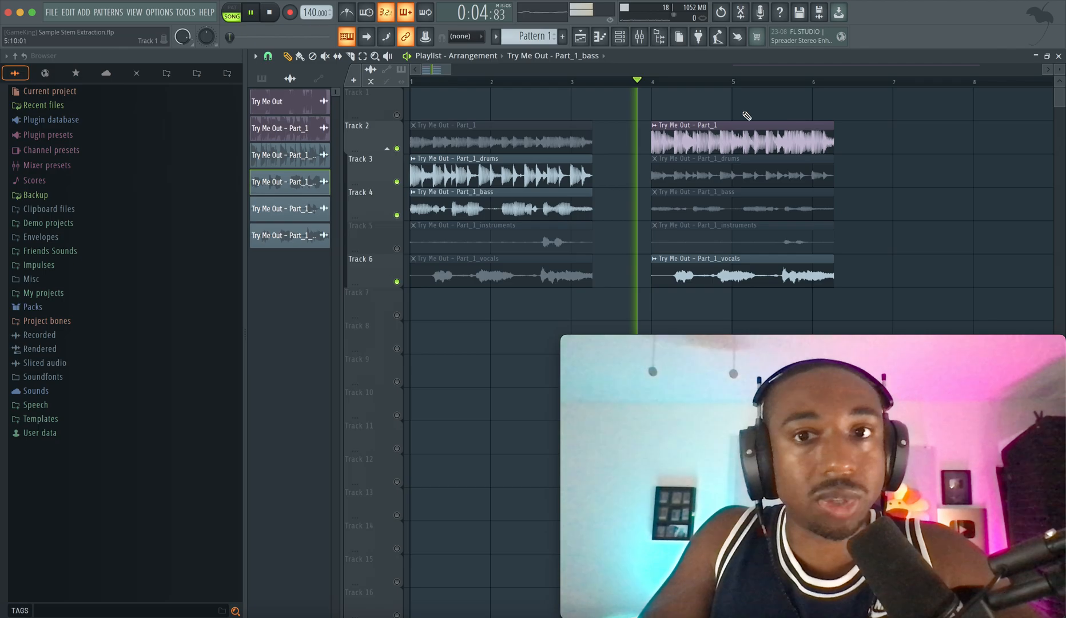
pyautogui.click(662, 42)
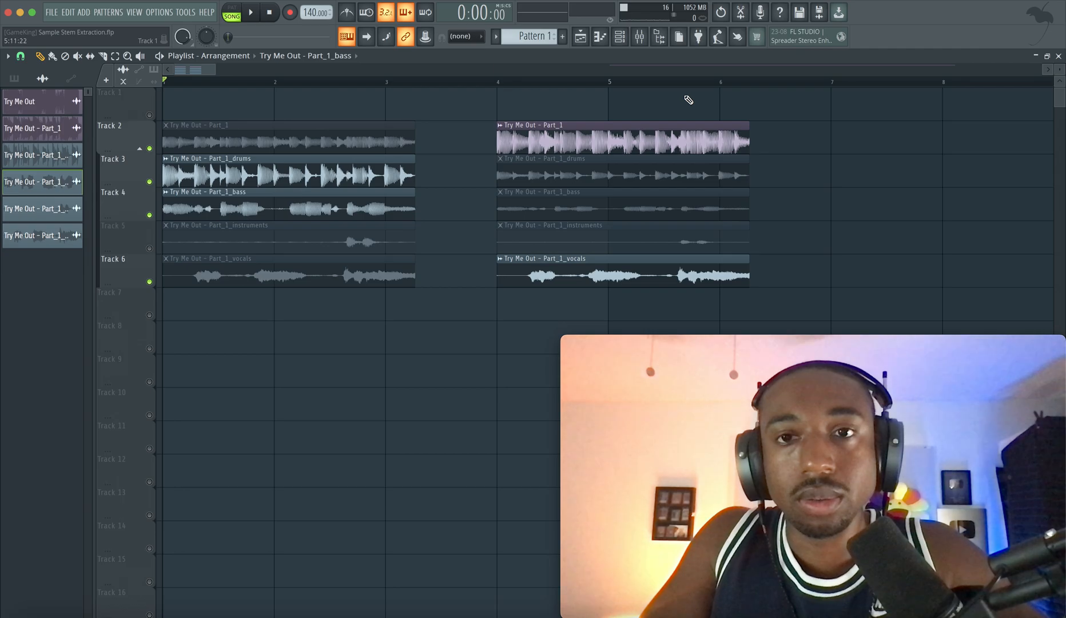
pyautogui.press('space')
pyautogui.scroll(-2, 657, 95)
pyautogui.scroll(-4, 657, 95)
pyautogui.scroll(-3, 656, 95)
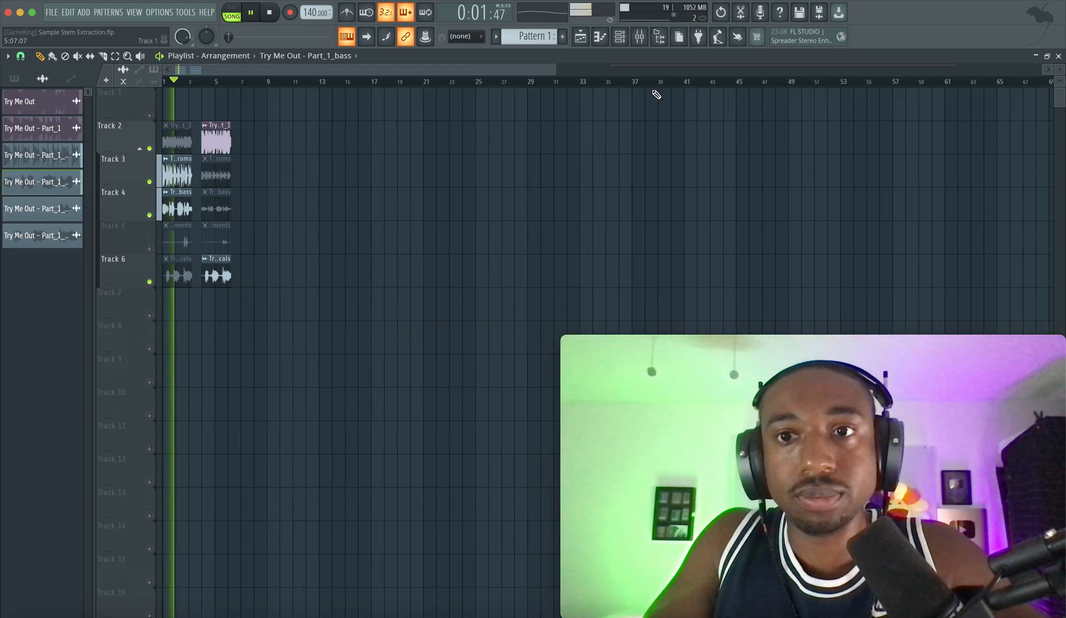
pyautogui.scroll(-3, 656, 94)
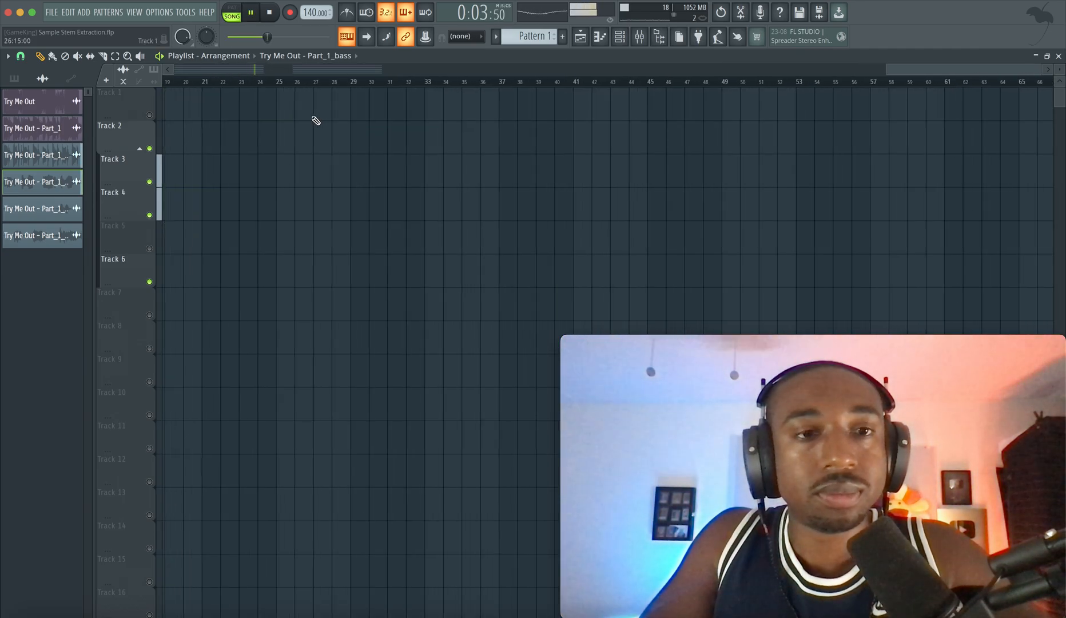
pyautogui.scroll(3, 311, 119)
pyautogui.scroll(2, 288, 131)
pyautogui.scroll(3, 274, 139)
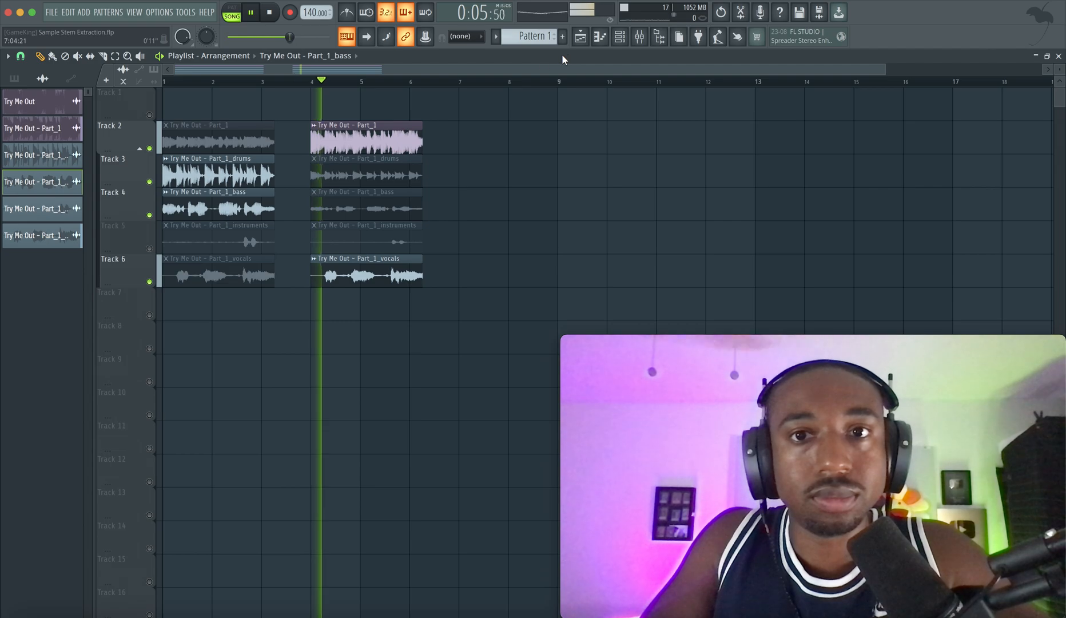
pyautogui.press('space')
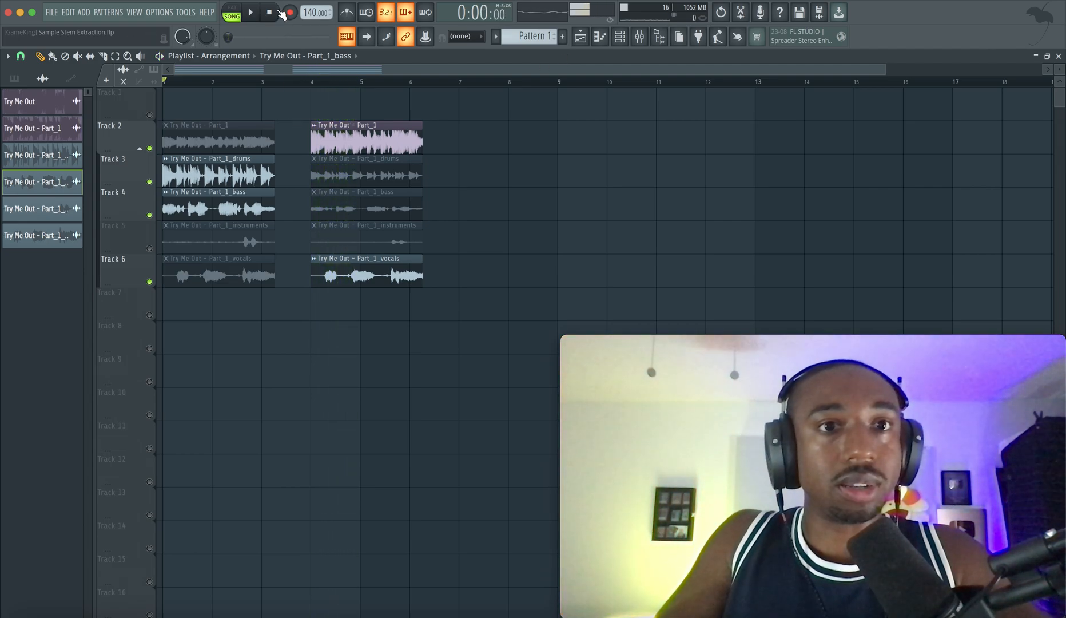
pyautogui.press('space')
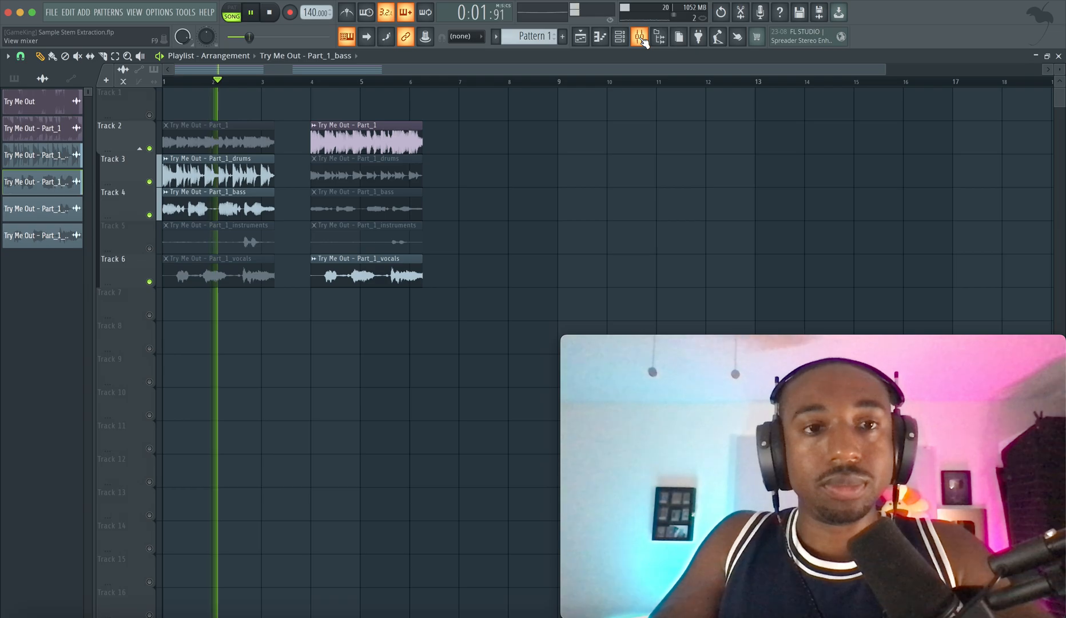
pyautogui.press('space')
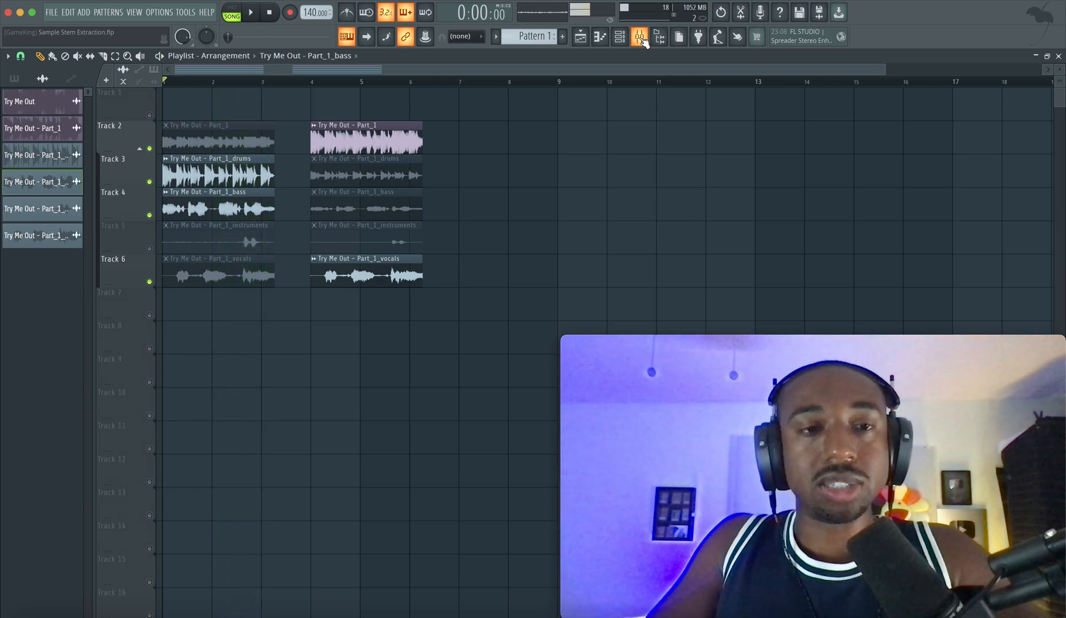
pyautogui.press('space')
pyautogui.click(643, 38)
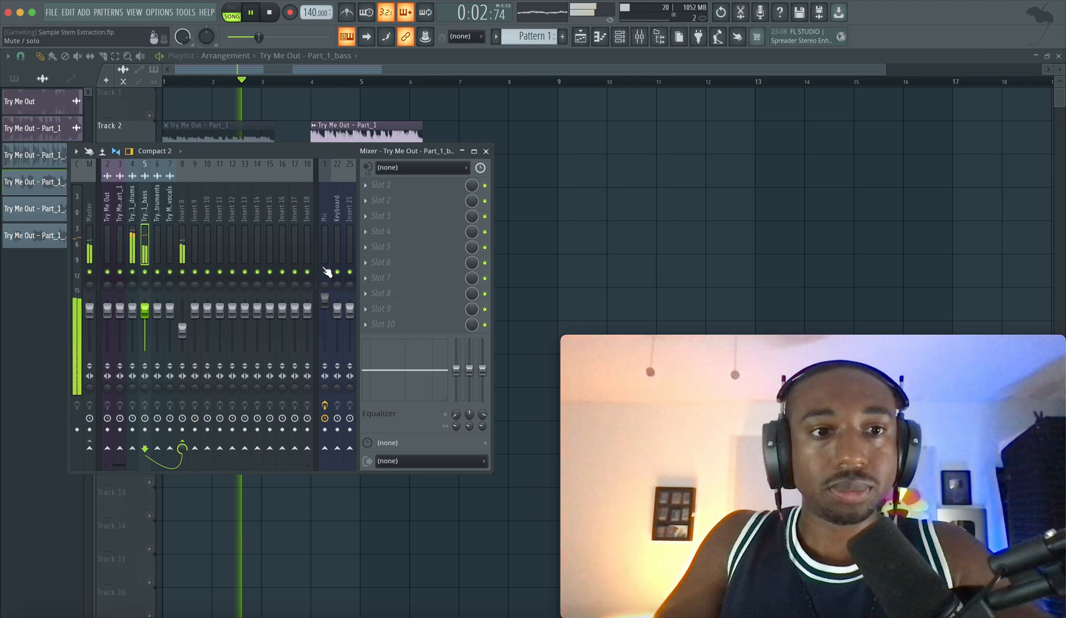
pyautogui.click(90, 233)
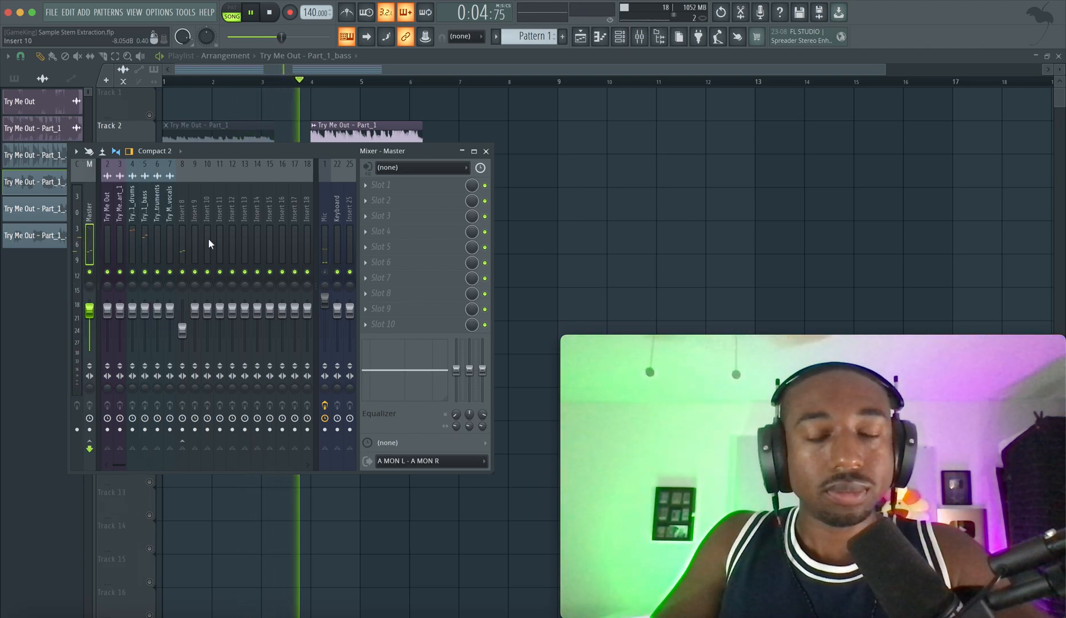
pyautogui.press('F9')
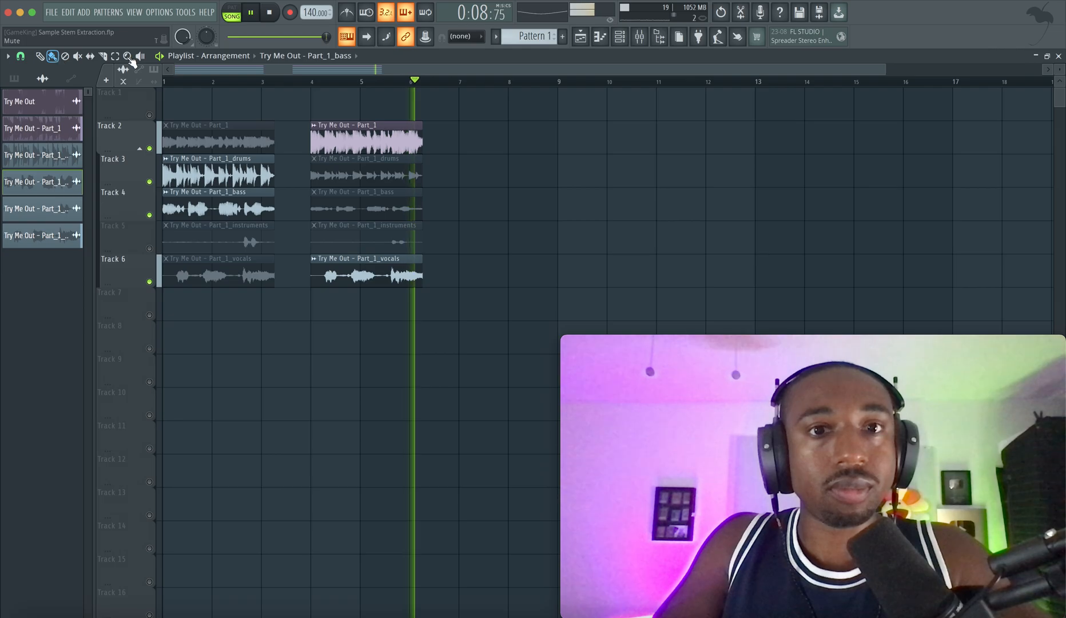
pyautogui.click(640, 37)
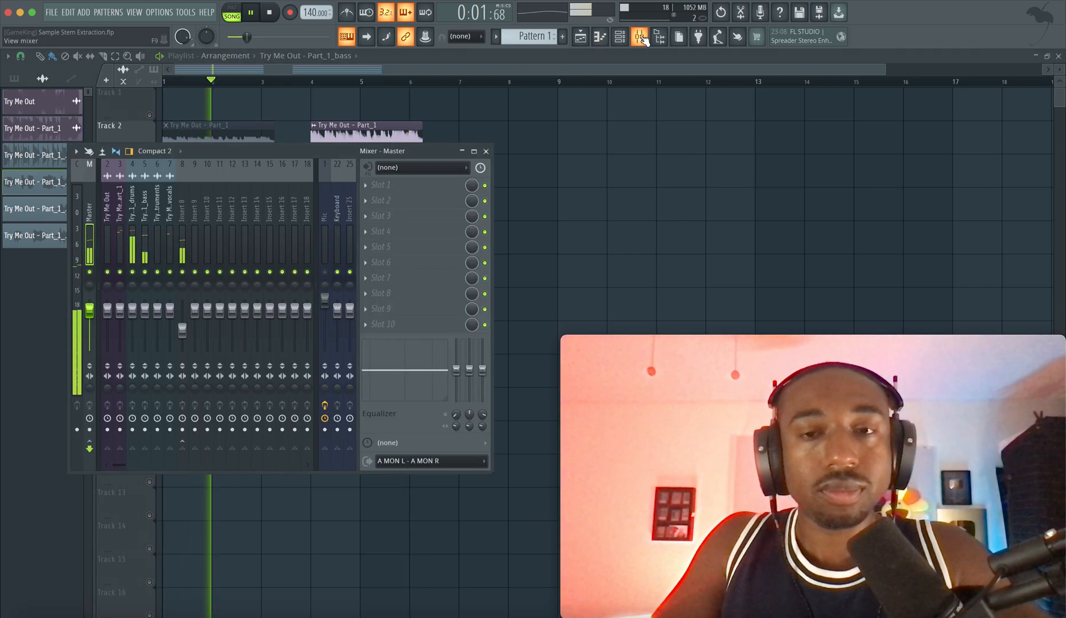
pyautogui.click(640, 37)
pyautogui.press('space')
pyautogui.click(640, 37)
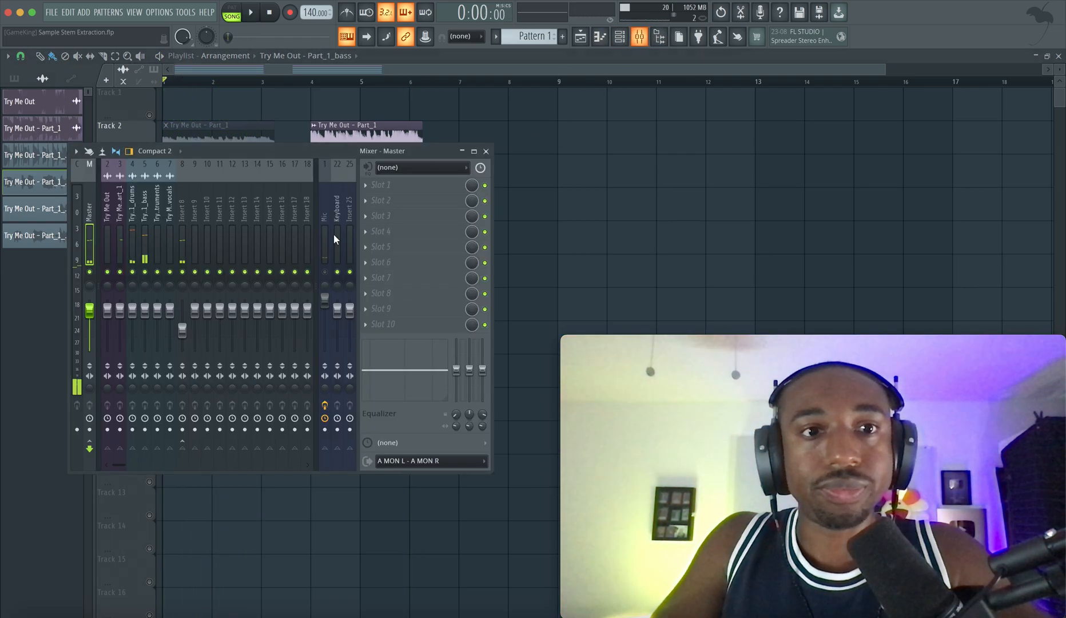
pyautogui.press('F9')
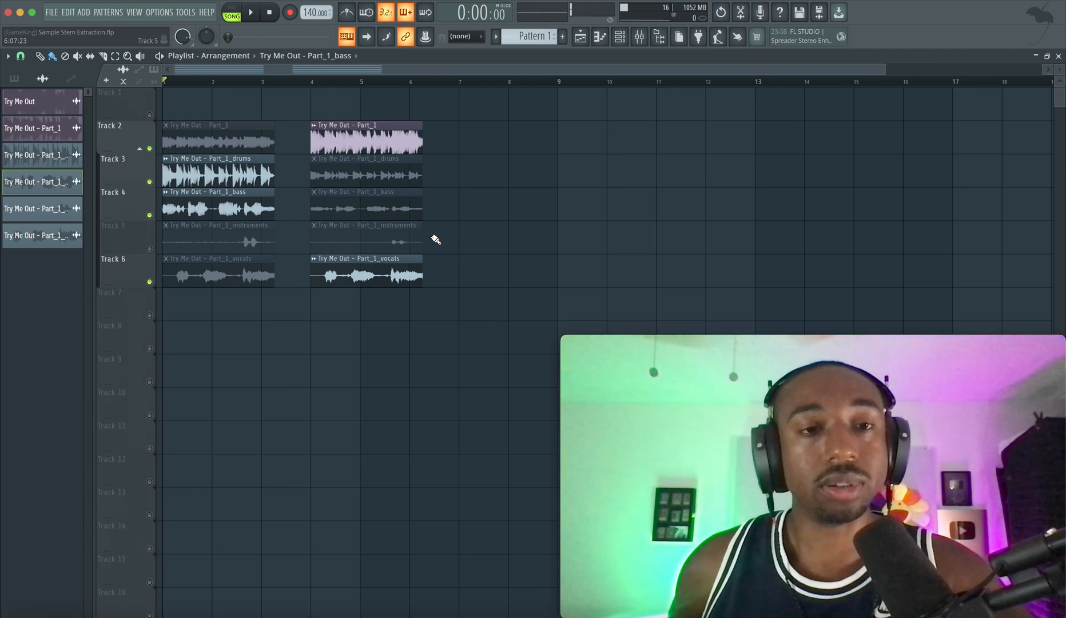
# Set playback to start at bar 4 and audition the second section of clips.
pyautogui.press('space')
pyautogui.press('space')
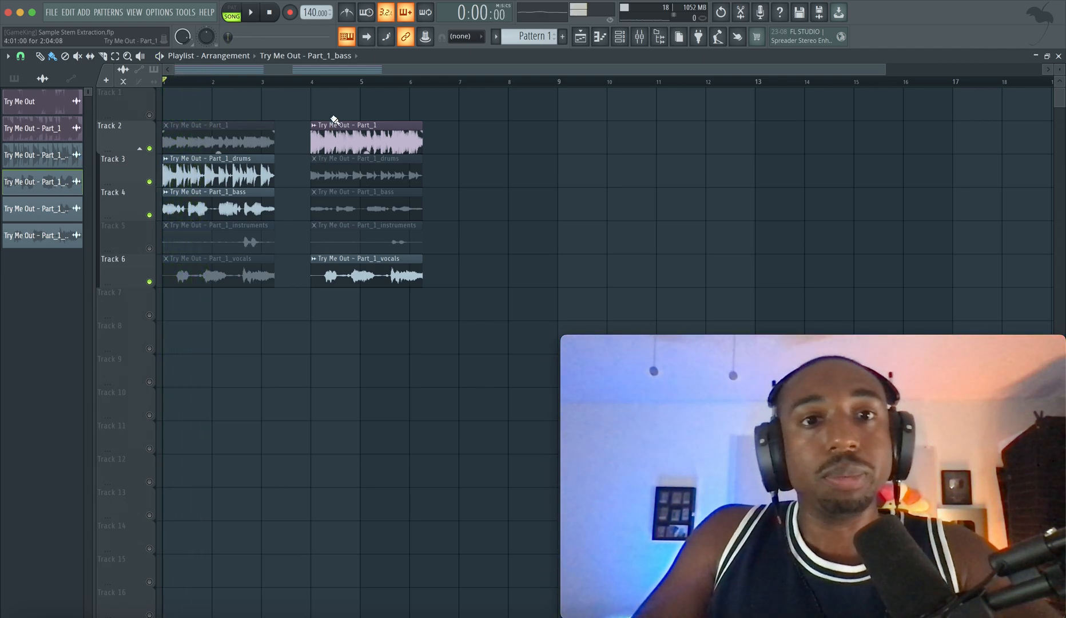
pyautogui.click(313, 82)
pyautogui.scroll(2, 322, 82)
pyautogui.scroll(2, 322, 82)
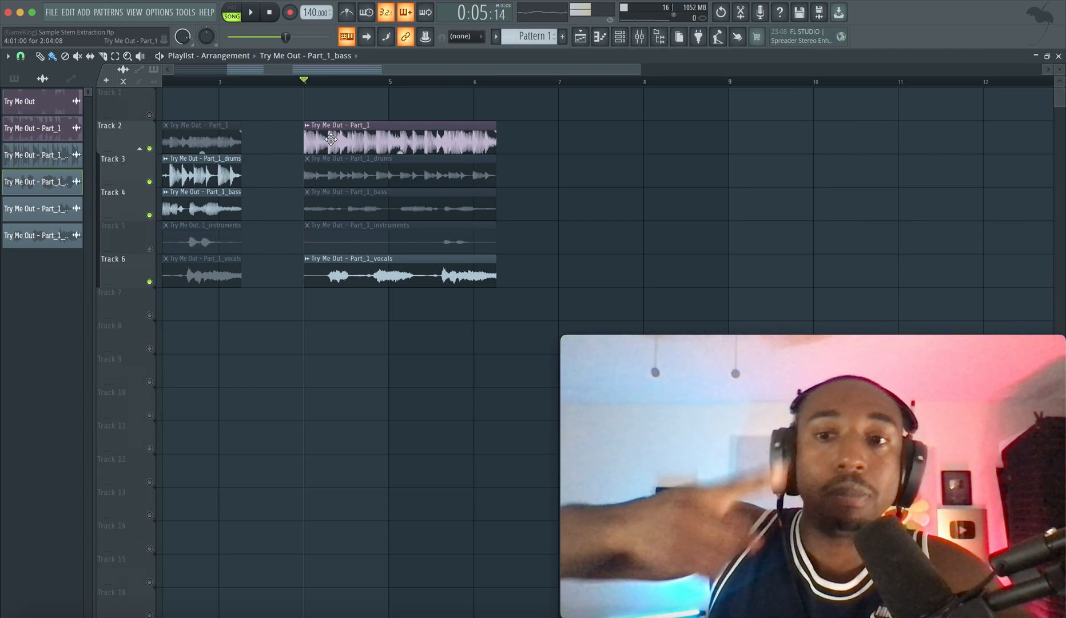
pyautogui.press('space')
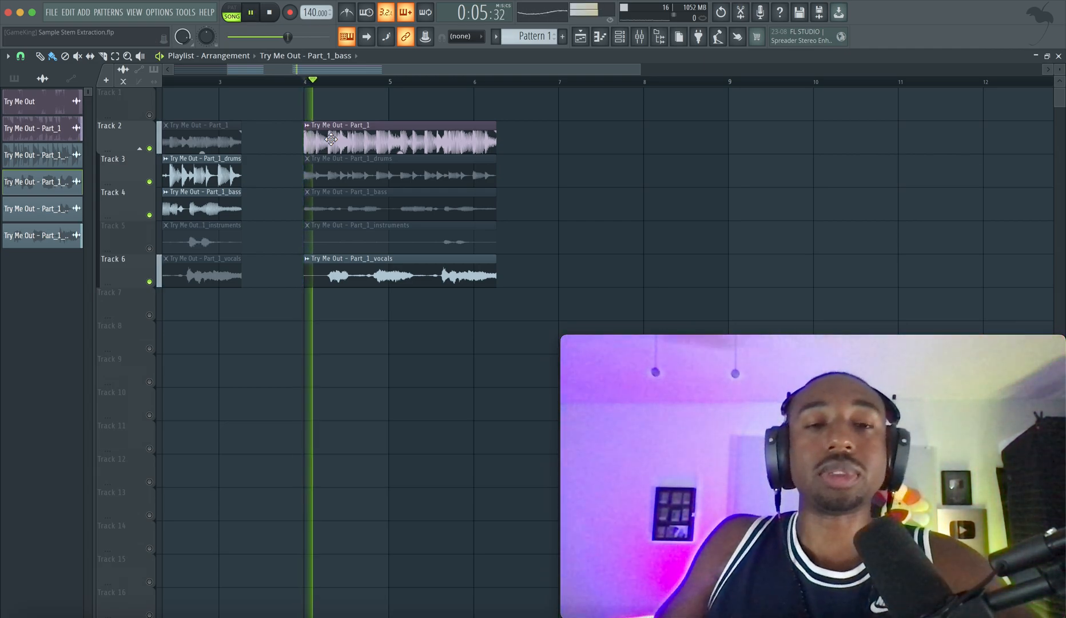
pyautogui.press('space')
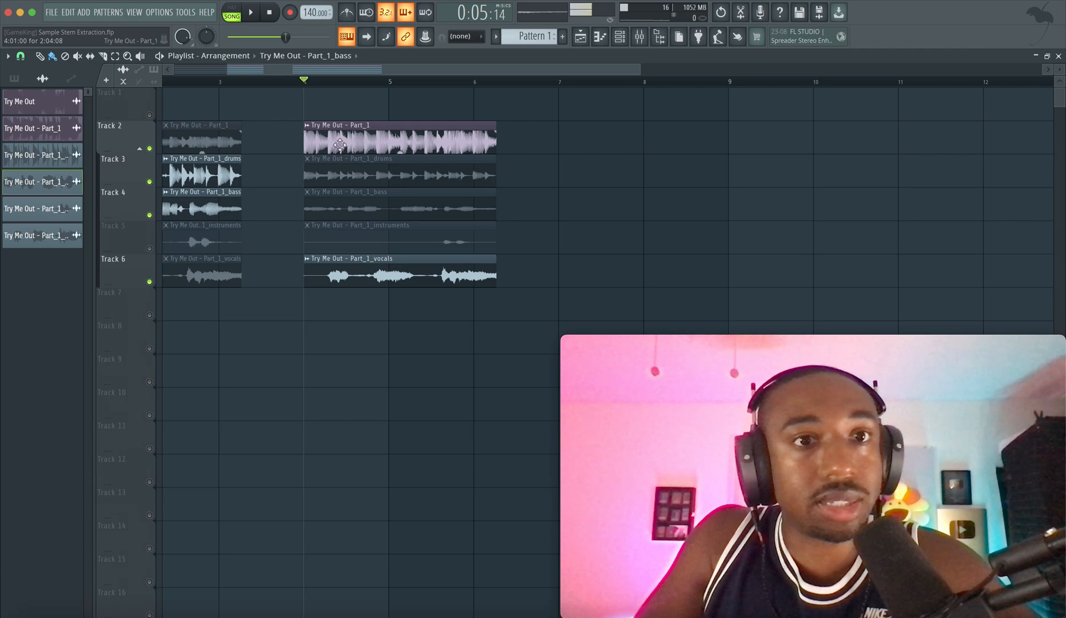
pyautogui.press('space')
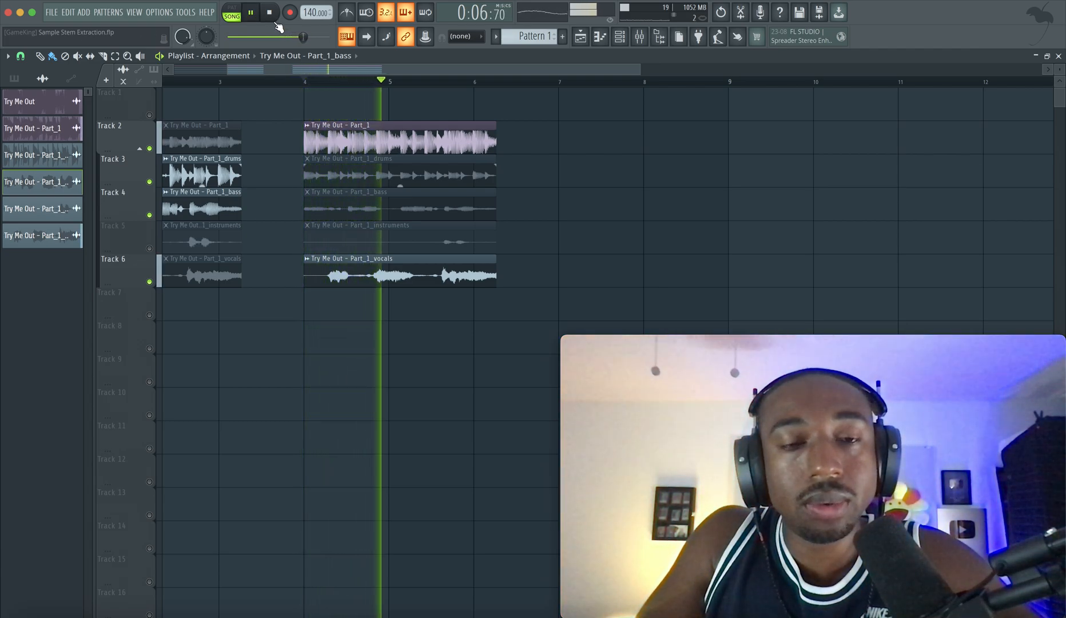
# With the Mute tool, unmute the second Part_1_drums clip and mute the second vocals clip.
pyautogui.press('space')
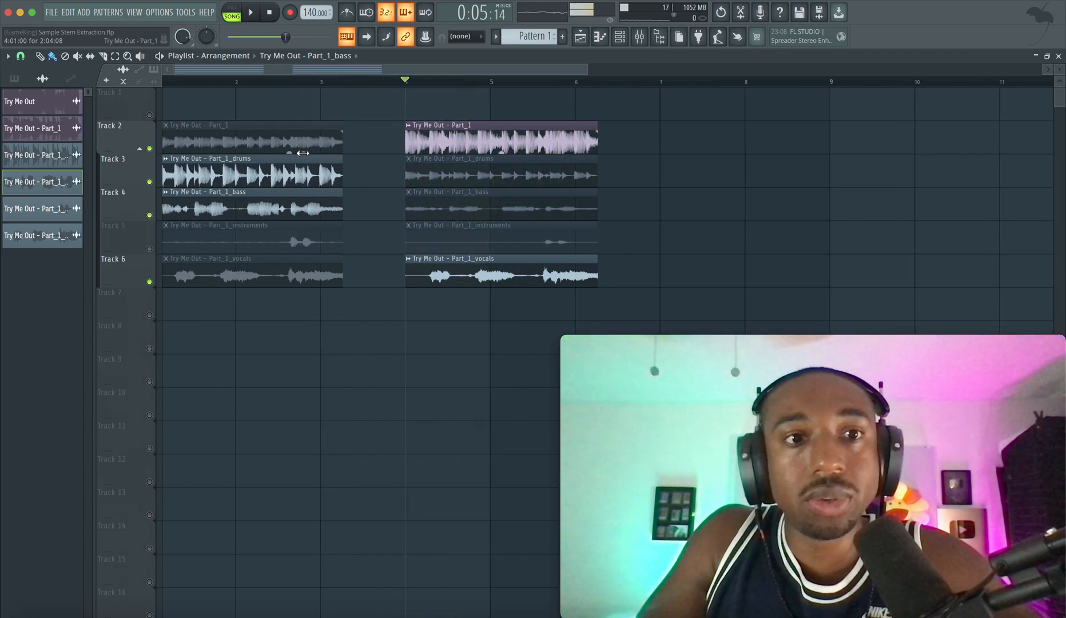
pyautogui.click(76, 56)
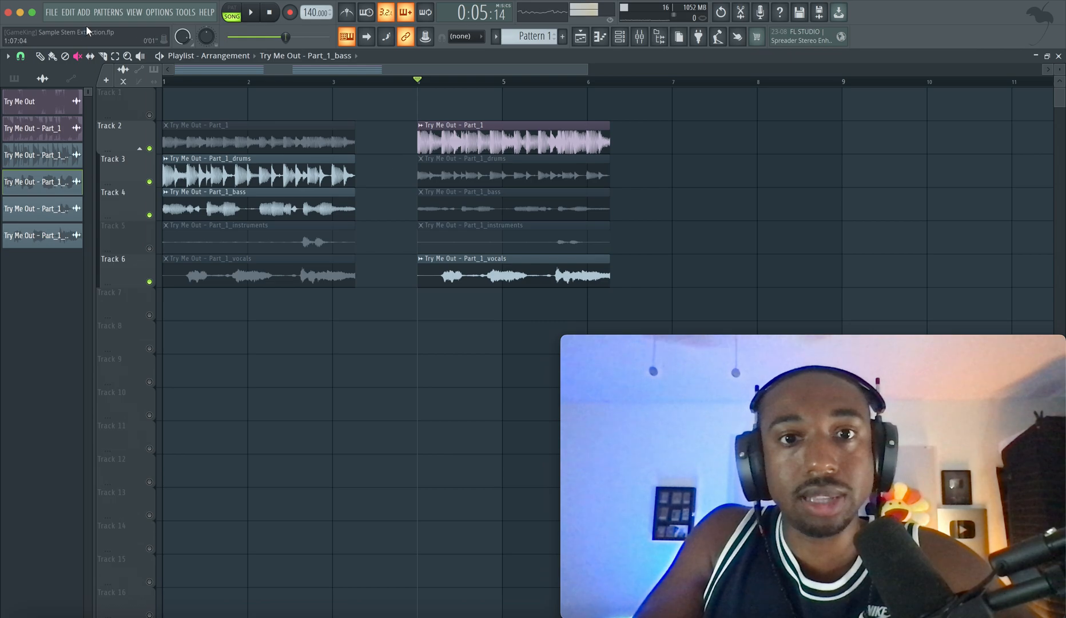
pyautogui.click(102, 56)
pyautogui.moveTo(489, 162); pyautogui.dragTo(492, 194)
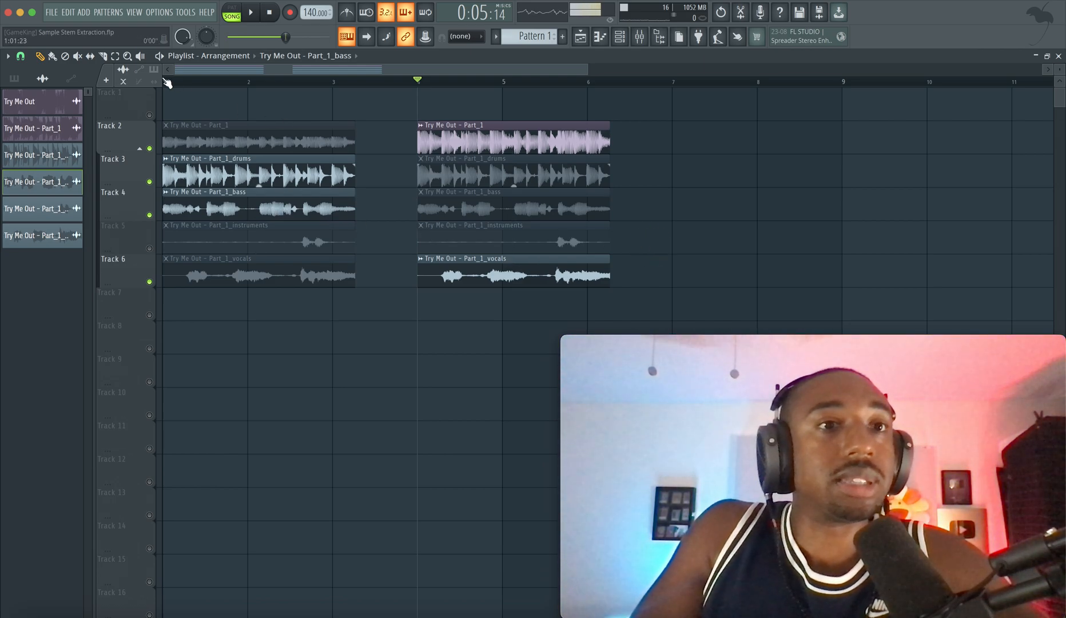
pyautogui.click(77, 59)
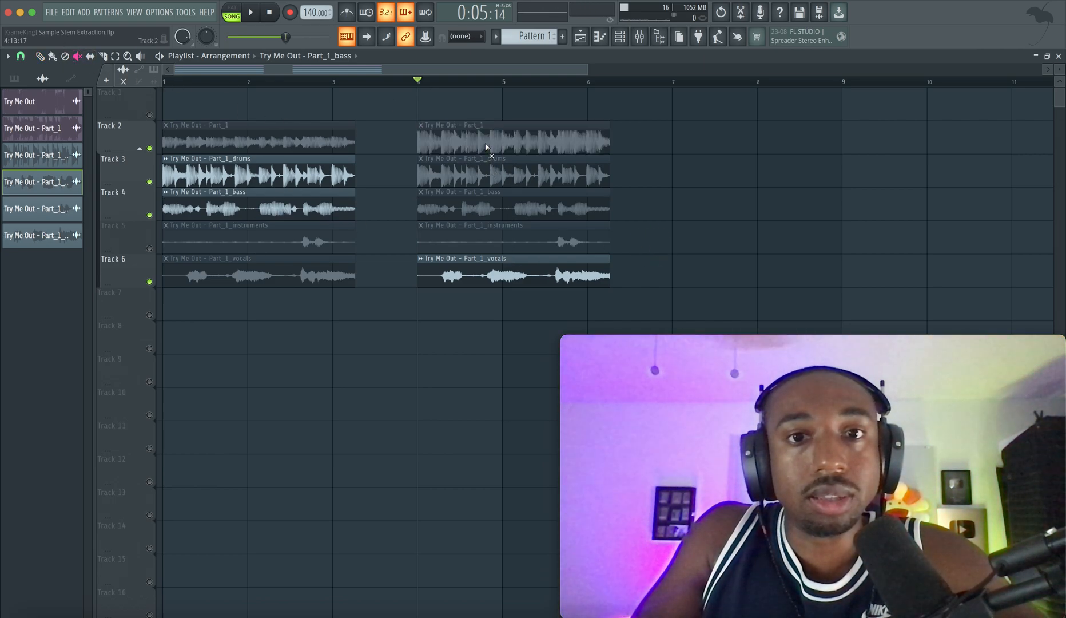
pyautogui.click(485, 164)
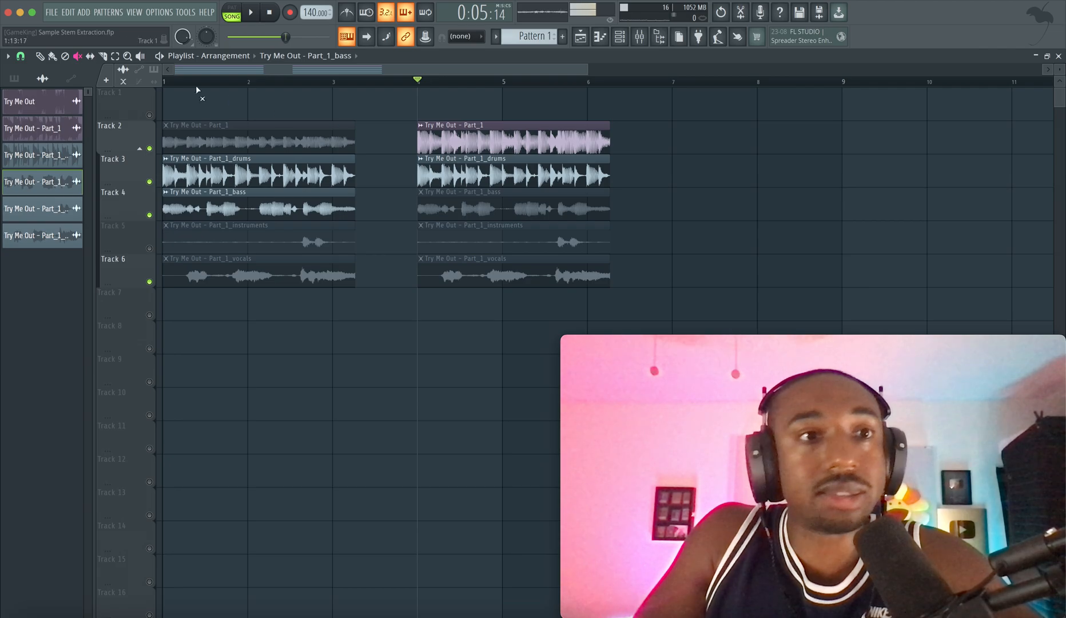
pyautogui.click(51, 56)
# Enable Reverse polarity in the second drums clip's sample settings.
pyautogui.doubleClick(497, 175)
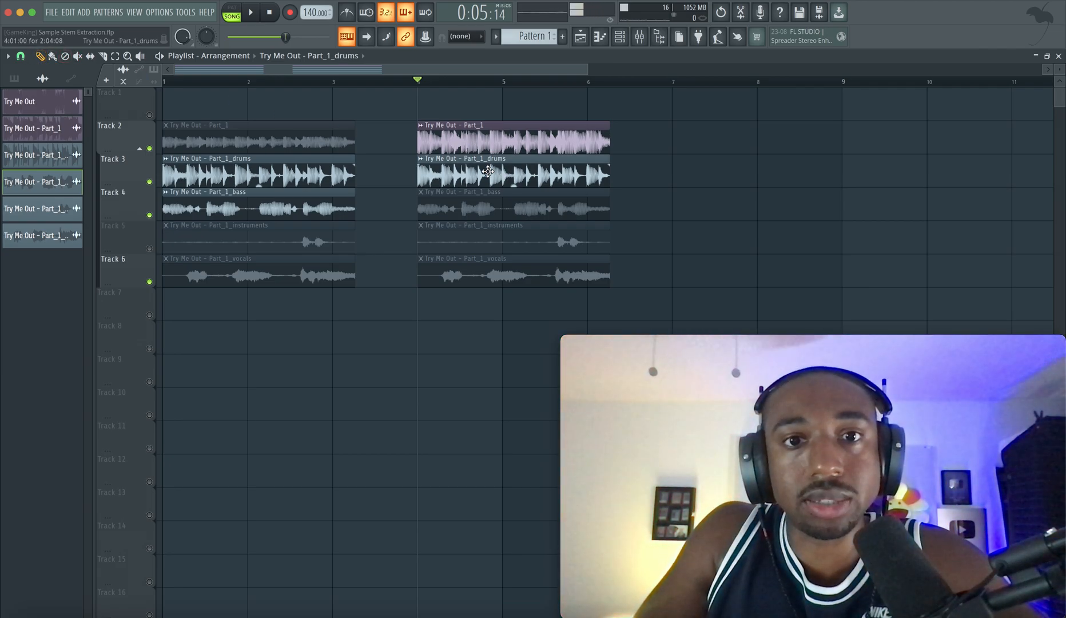
pyautogui.click(371, 220)
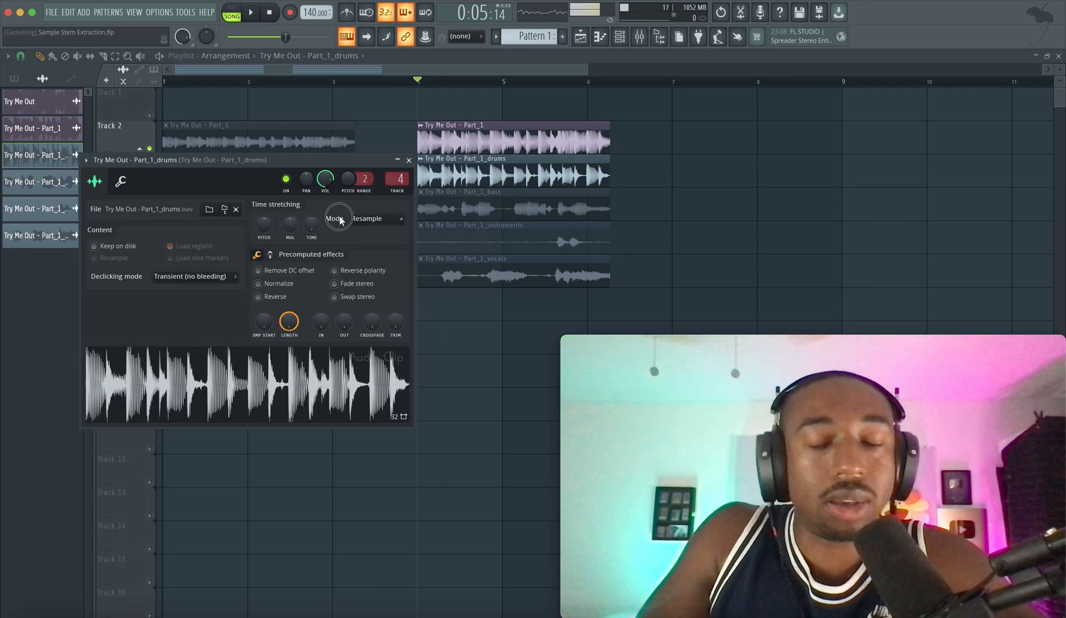
pyautogui.click(334, 270)
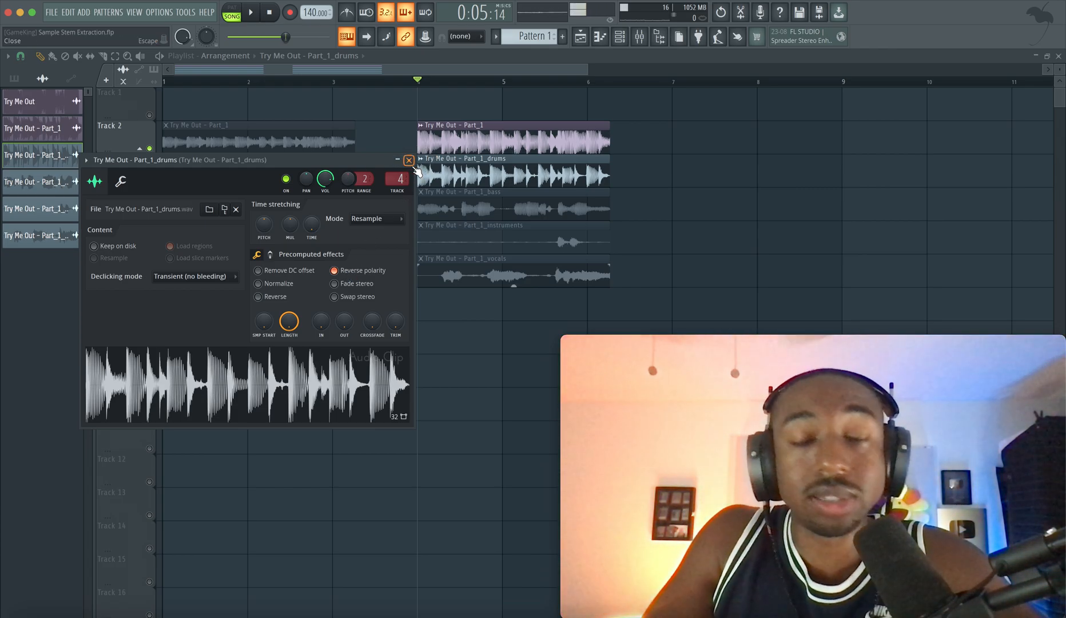
pyautogui.click(408, 160)
pyautogui.click(448, 166)
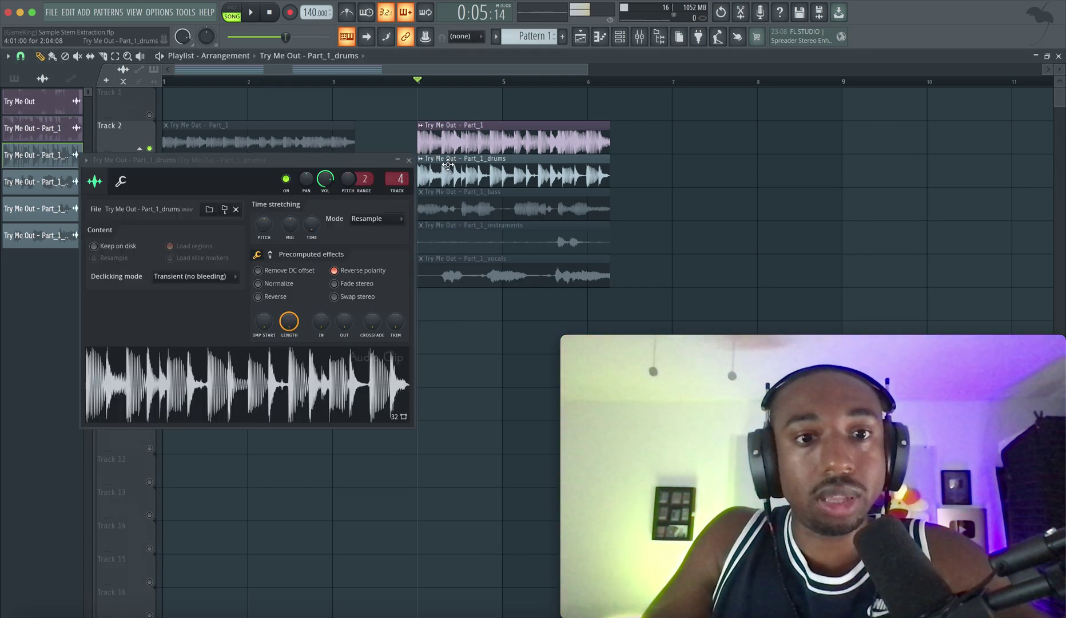
pyautogui.click(409, 161)
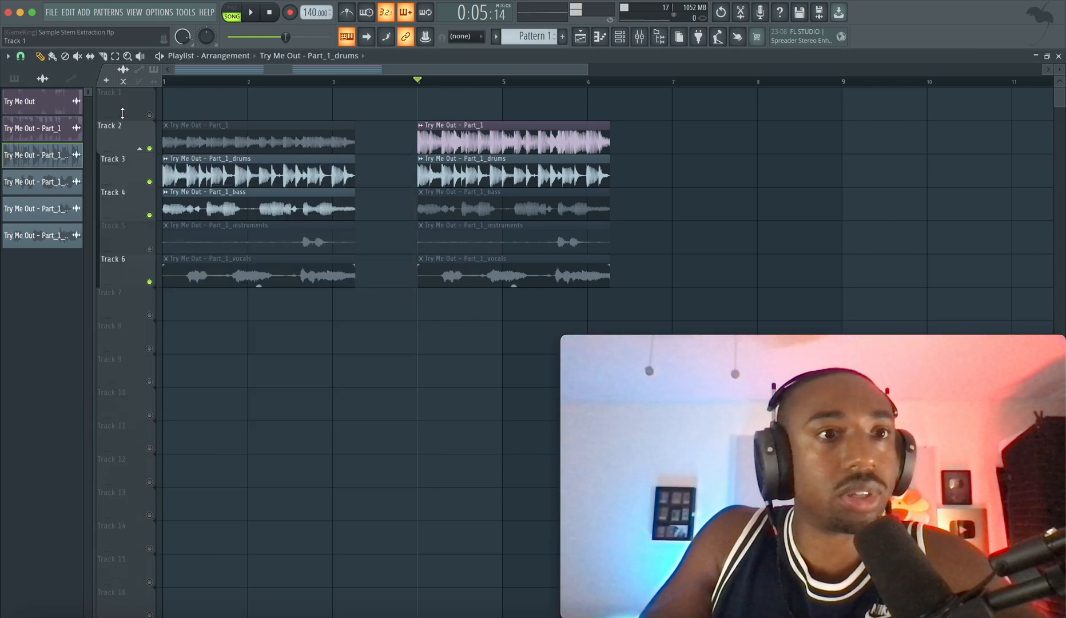
# Listen to the second section several times with the inverted drums.
pyautogui.press('space')
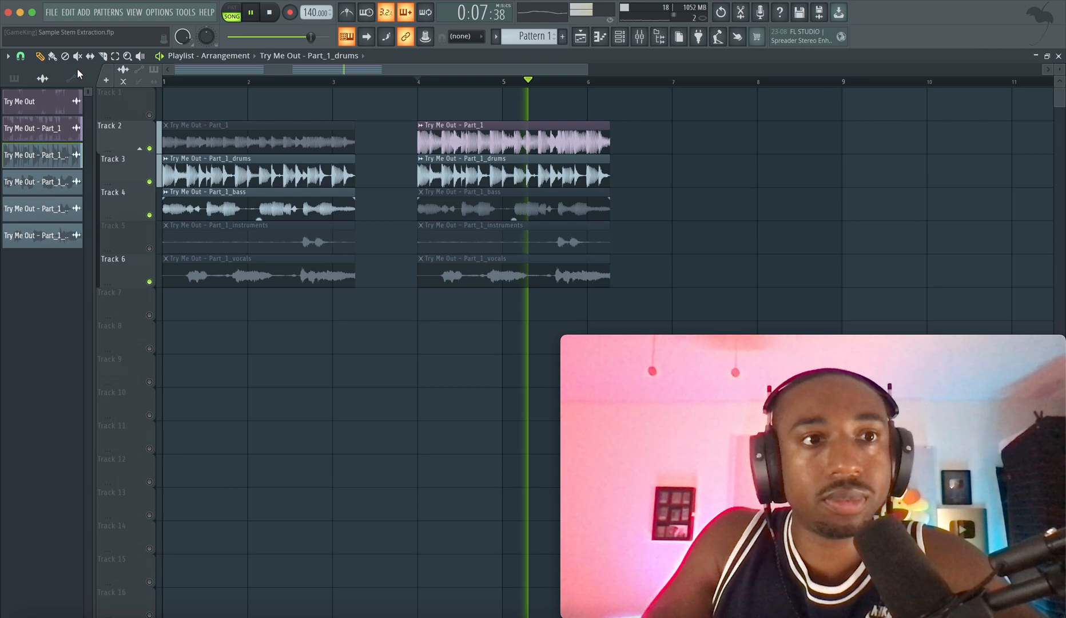
pyautogui.press('space')
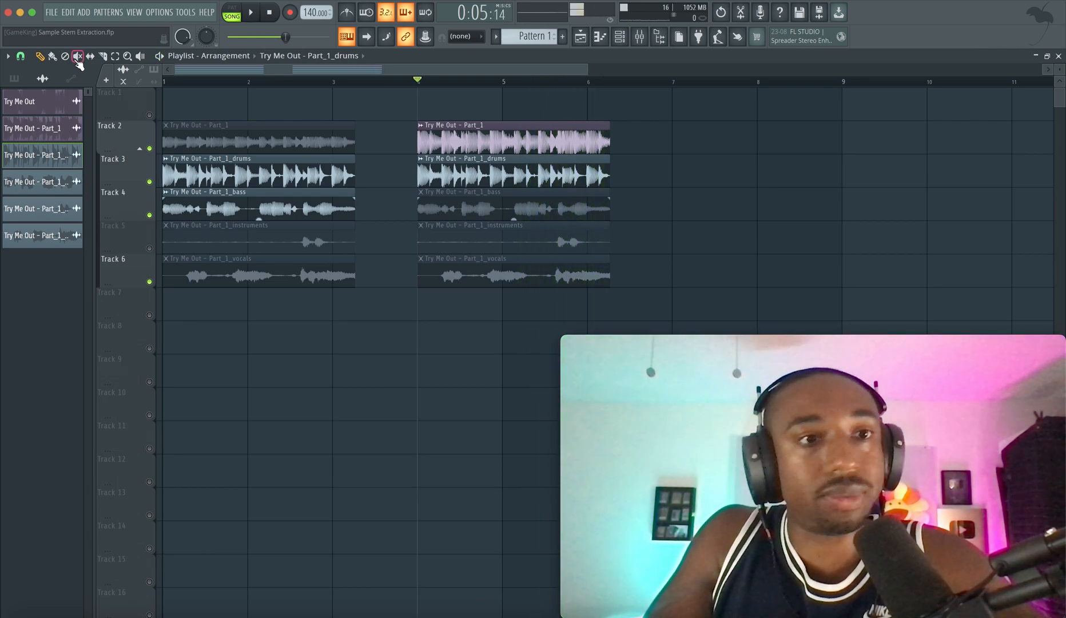
pyautogui.press('space')
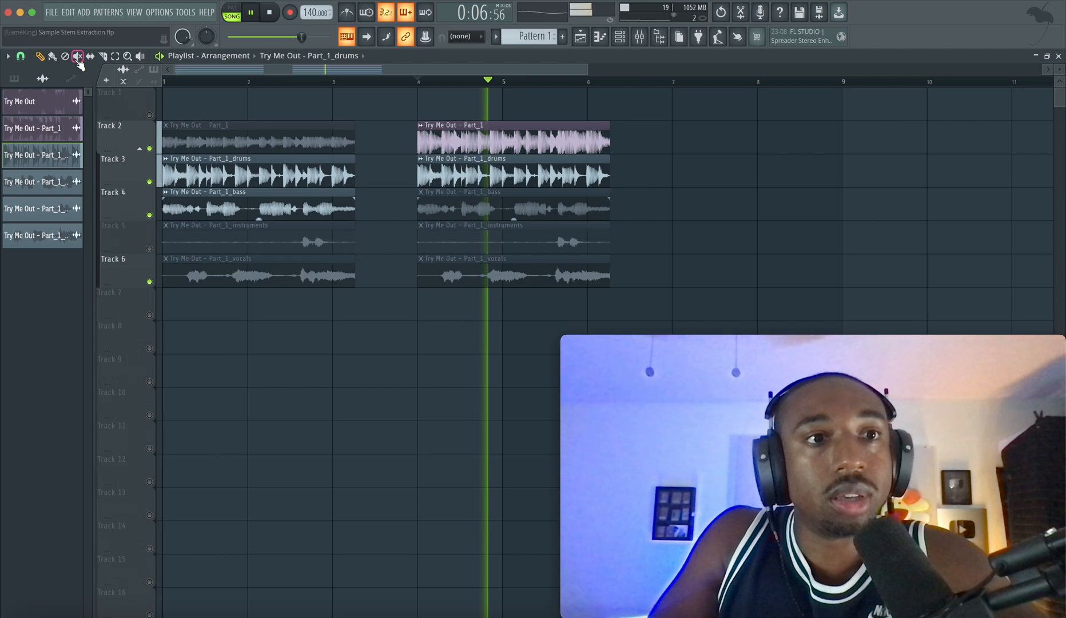
pyautogui.press('space')
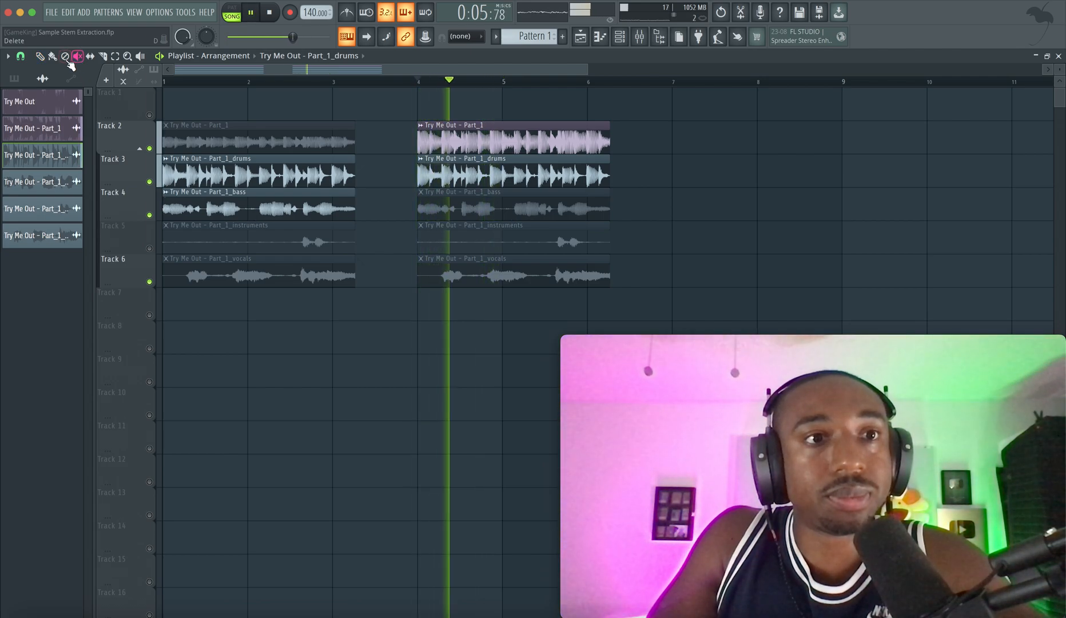
# Unmute the second Part_1_bass clip and toggle Reverse polarity in its sample settings.
pyautogui.press('space')
pyautogui.click(40, 57)
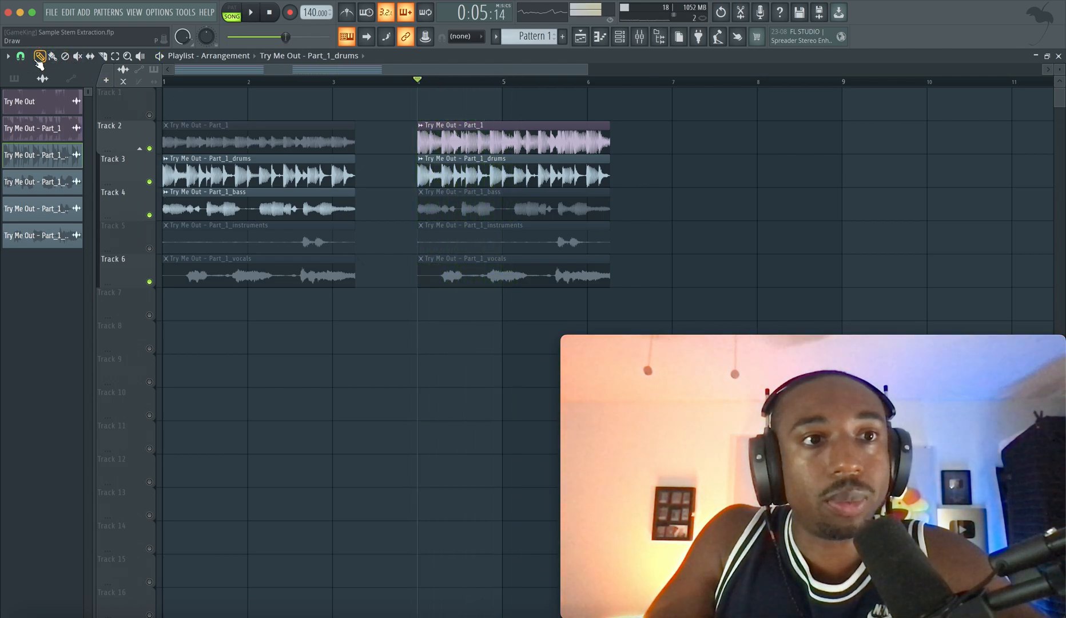
pyautogui.click(84, 55)
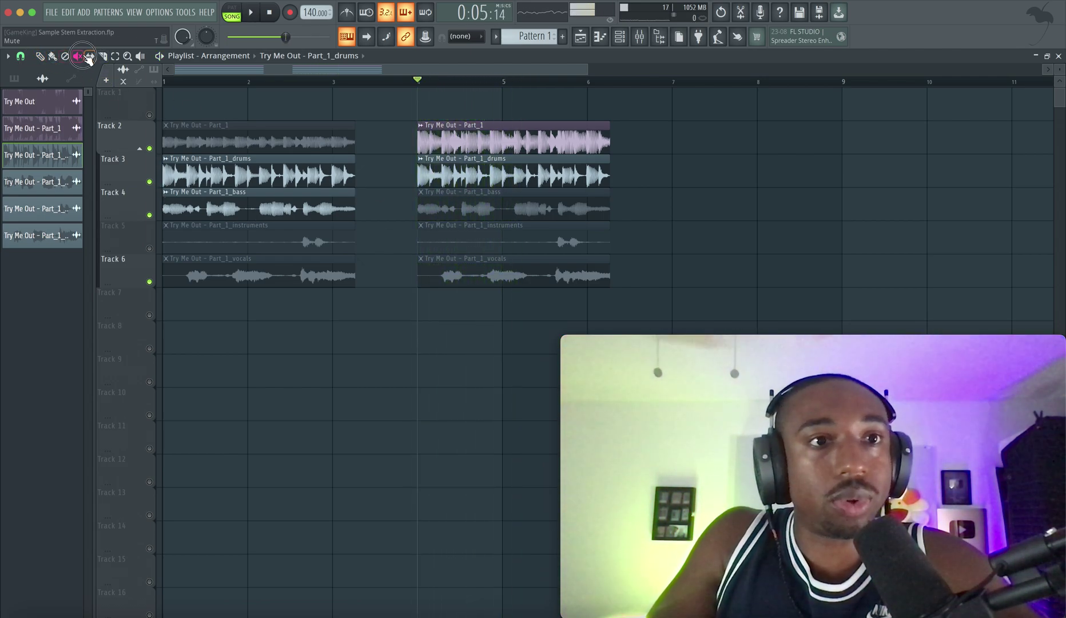
pyautogui.click(487, 212)
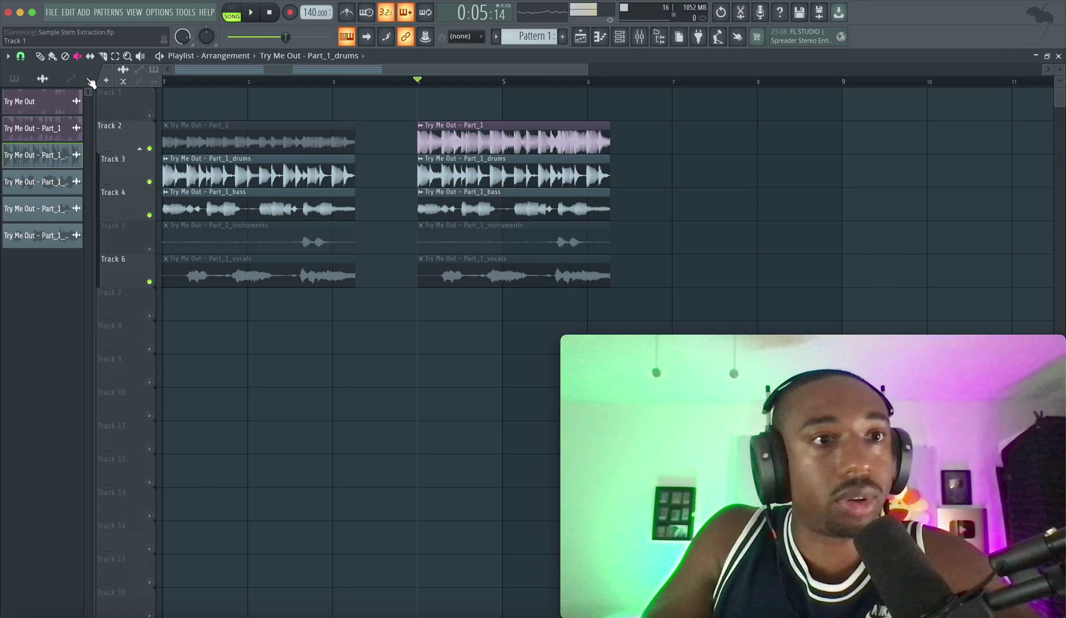
pyautogui.doubleClick(488, 200)
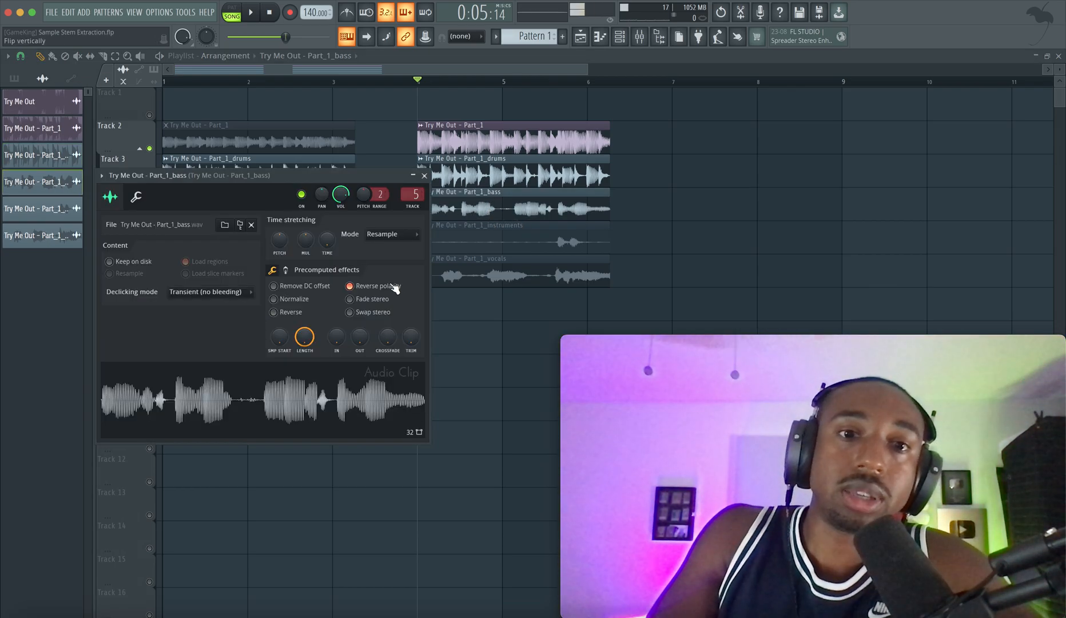
pyautogui.click(384, 289)
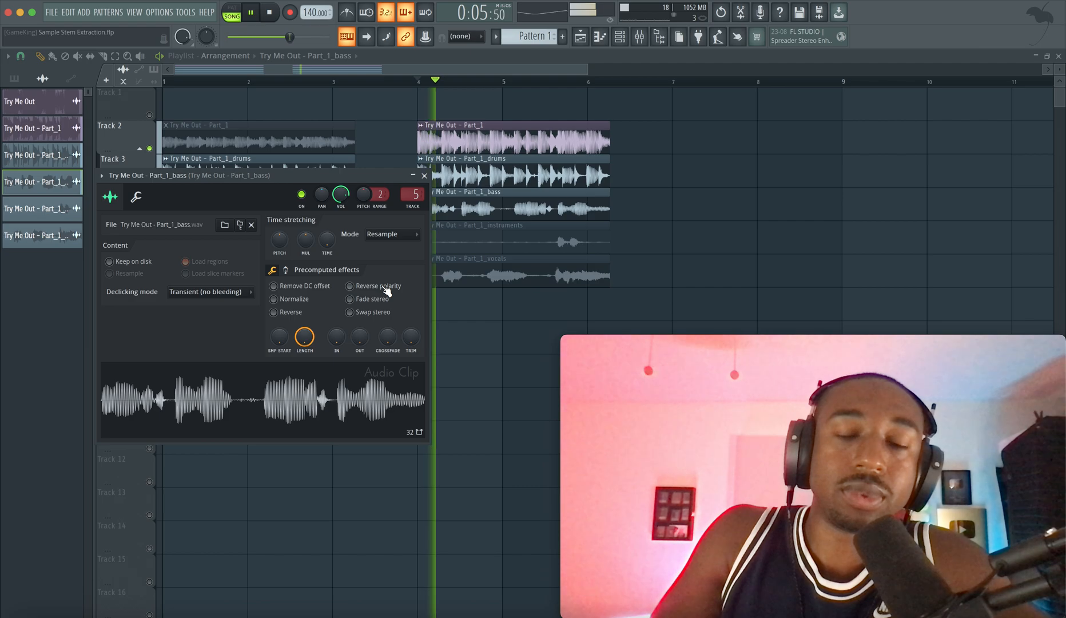
pyautogui.click(423, 177)
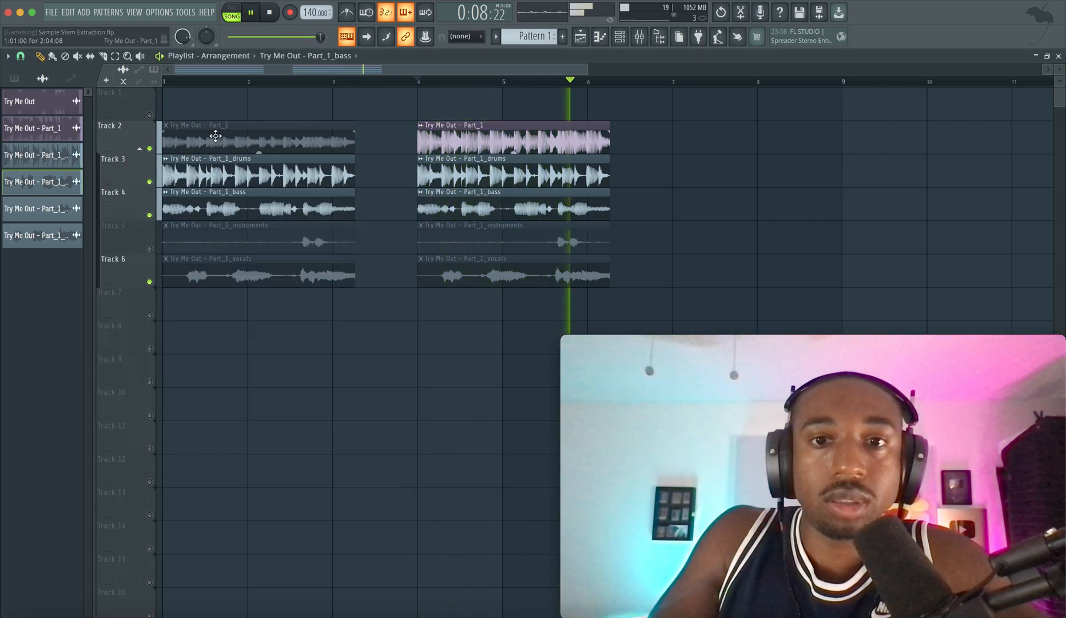
# Unmute Track 5 so the bar-4 instruments clip is audible and play the stem section.
pyautogui.click(86, 62)
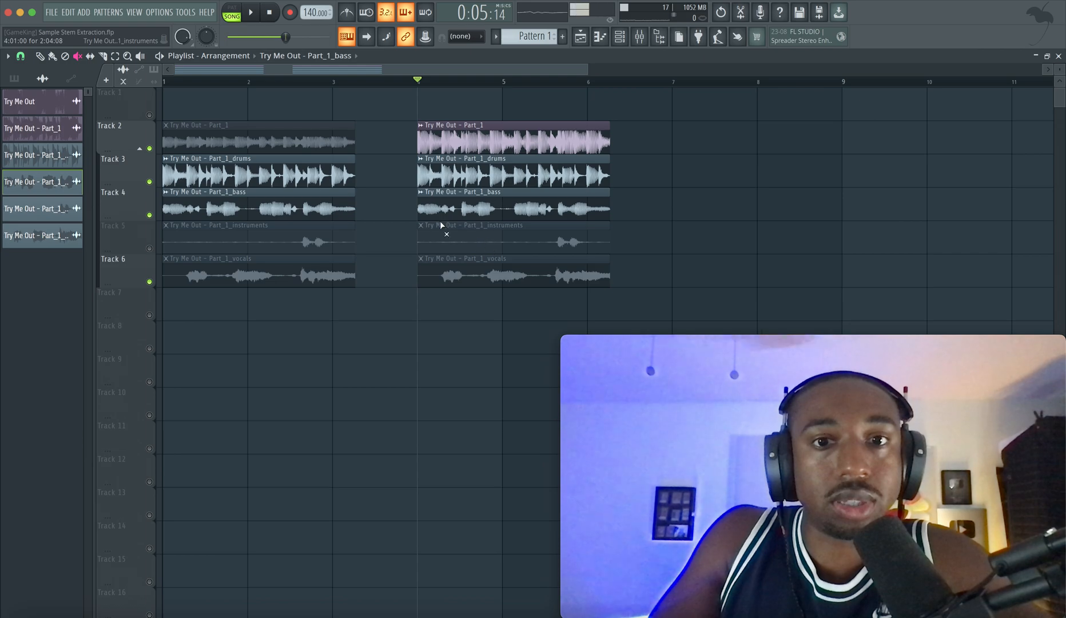
pyautogui.click(151, 247)
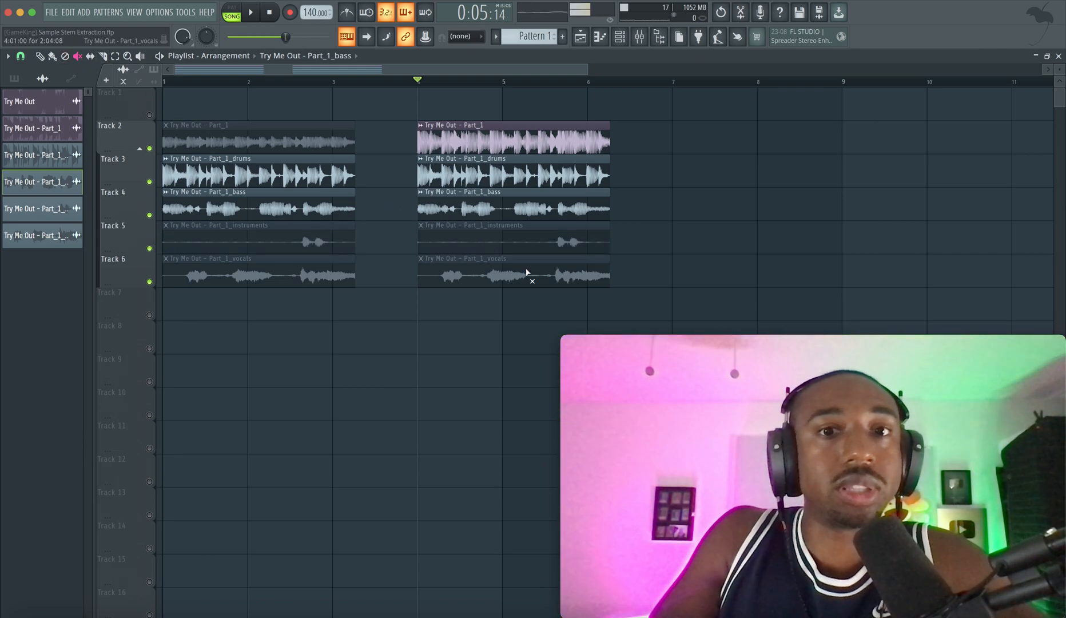
pyautogui.press('space')
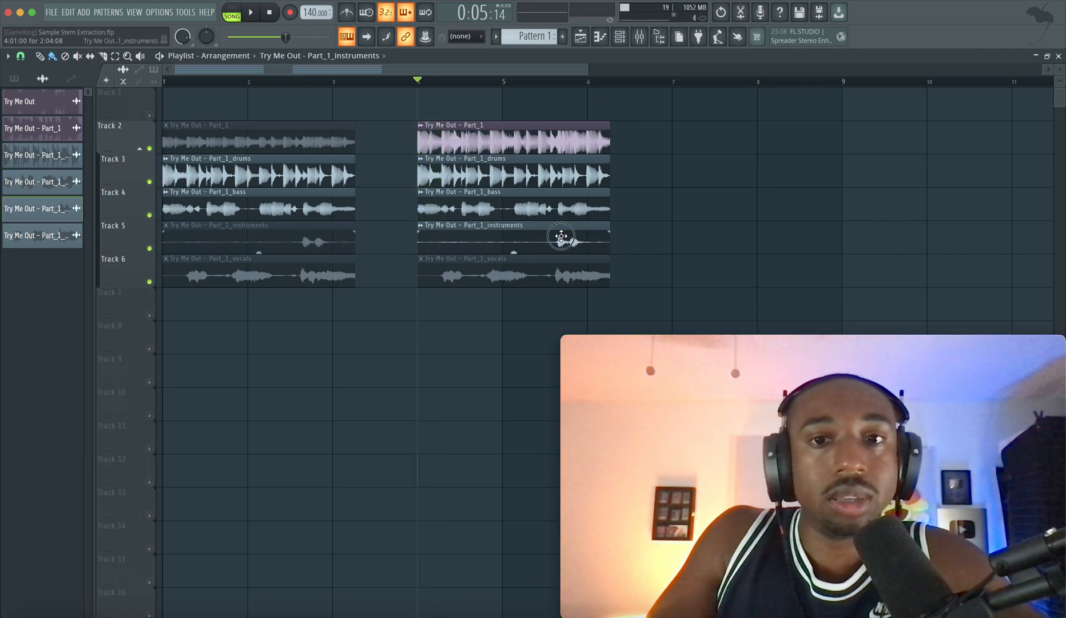
pyautogui.doubleClick(567, 240)
pyautogui.press('space')
pyautogui.click(440, 191)
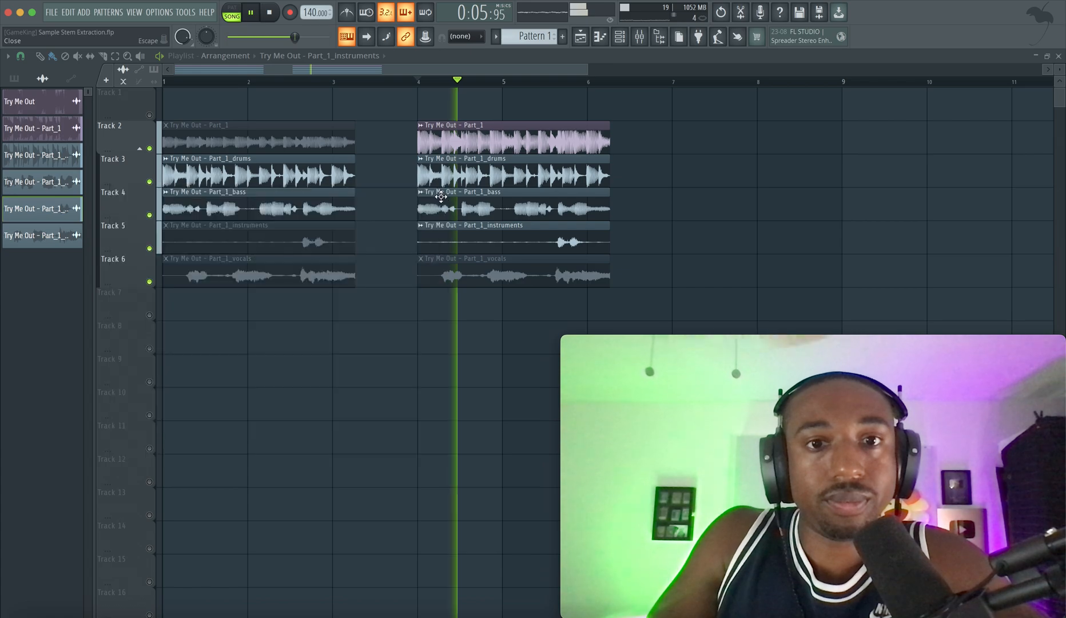
pyautogui.press('space')
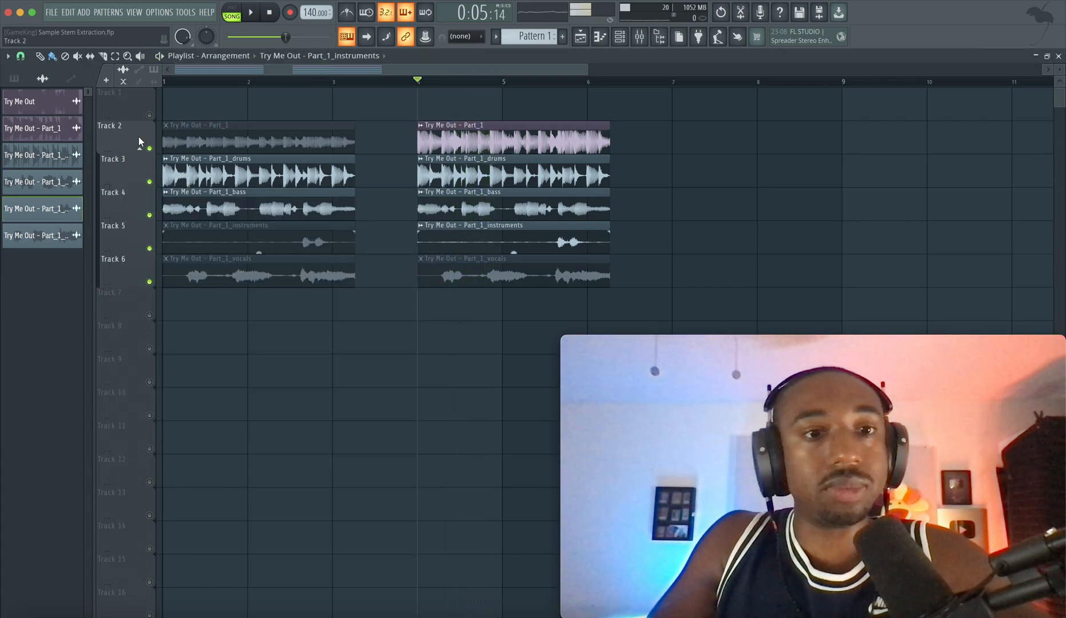
pyautogui.press('space')
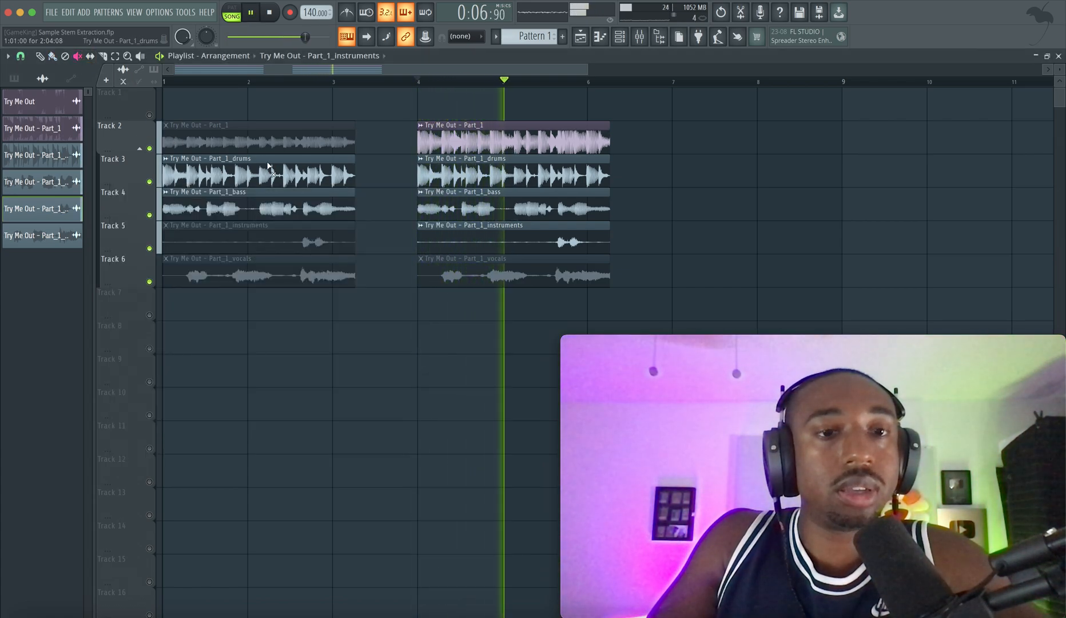
pyautogui.click(253, 260)
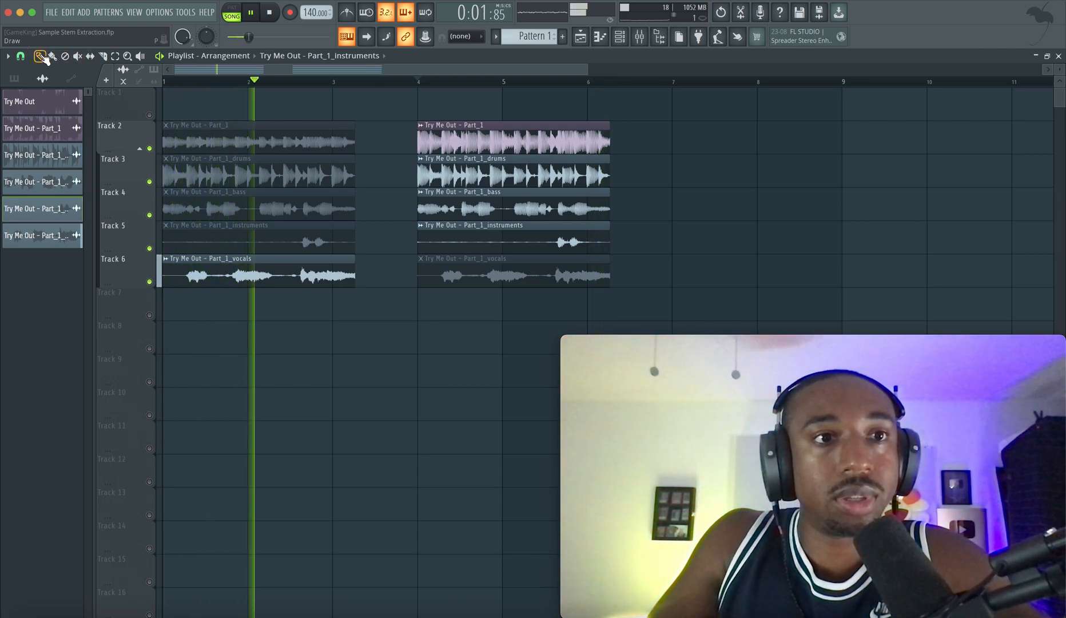
# Play the arrangement from bar 4 to hear both vocals clips for comparison.
pyautogui.press('space')
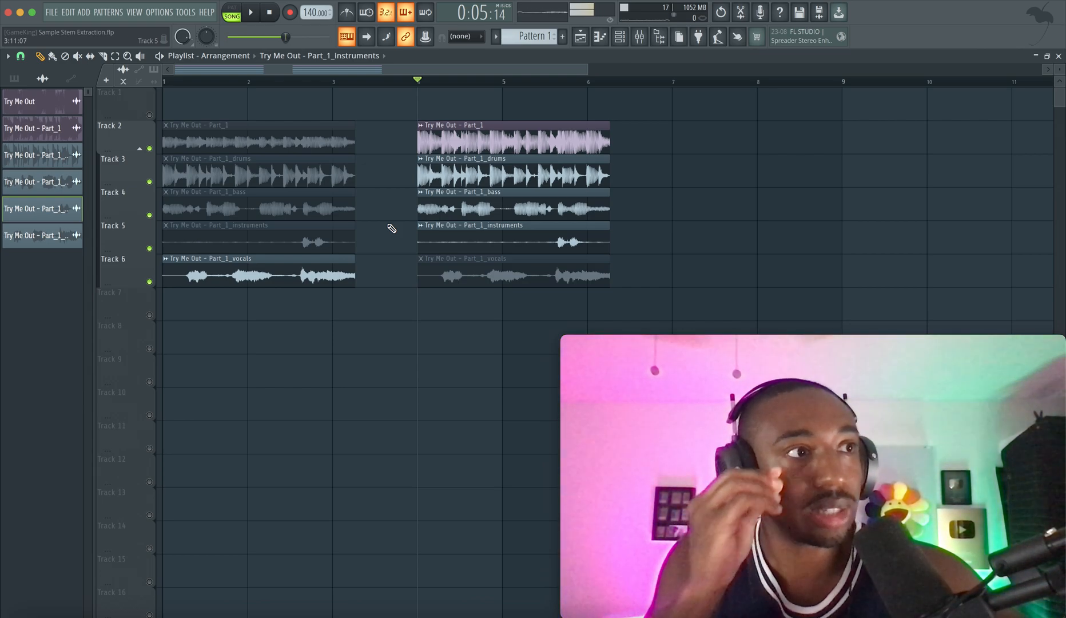
pyautogui.press('space')
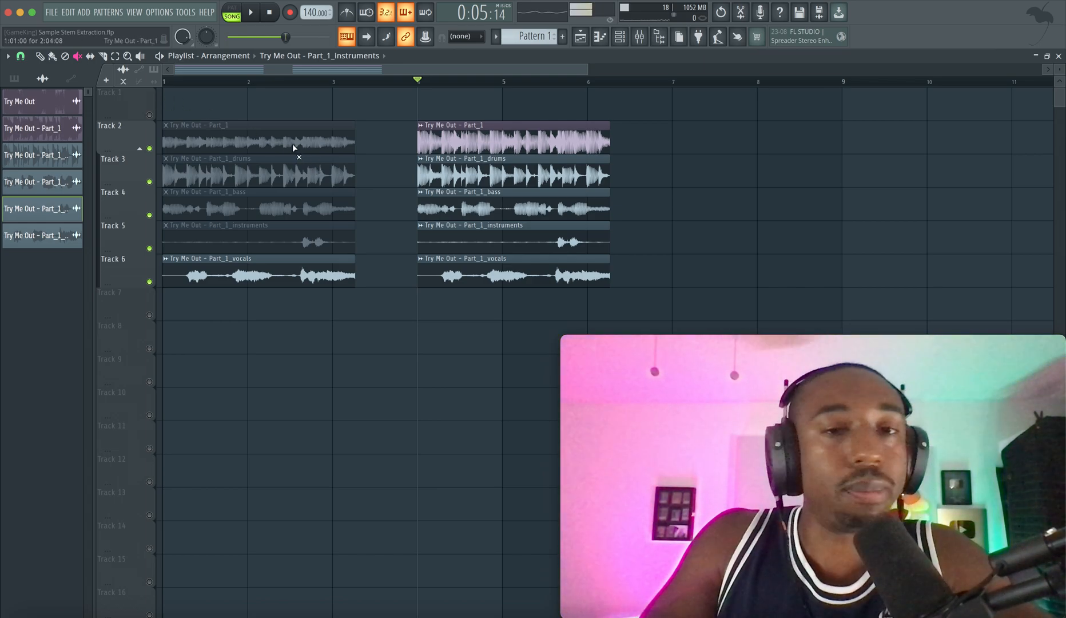
# Mute the left vocals clip and the right instruments, drums and bass clips.
pyautogui.click(282, 269)
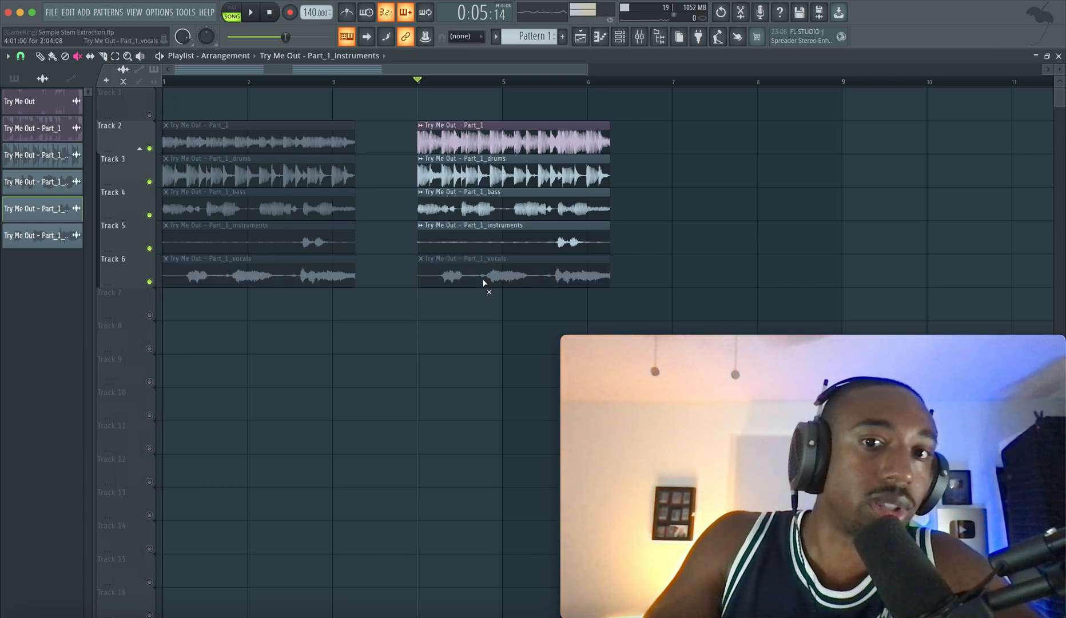
pyautogui.moveTo(482, 283); pyautogui.dragTo(484, 243)
pyautogui.moveTo(481, 175); pyautogui.dragTo(470, 220)
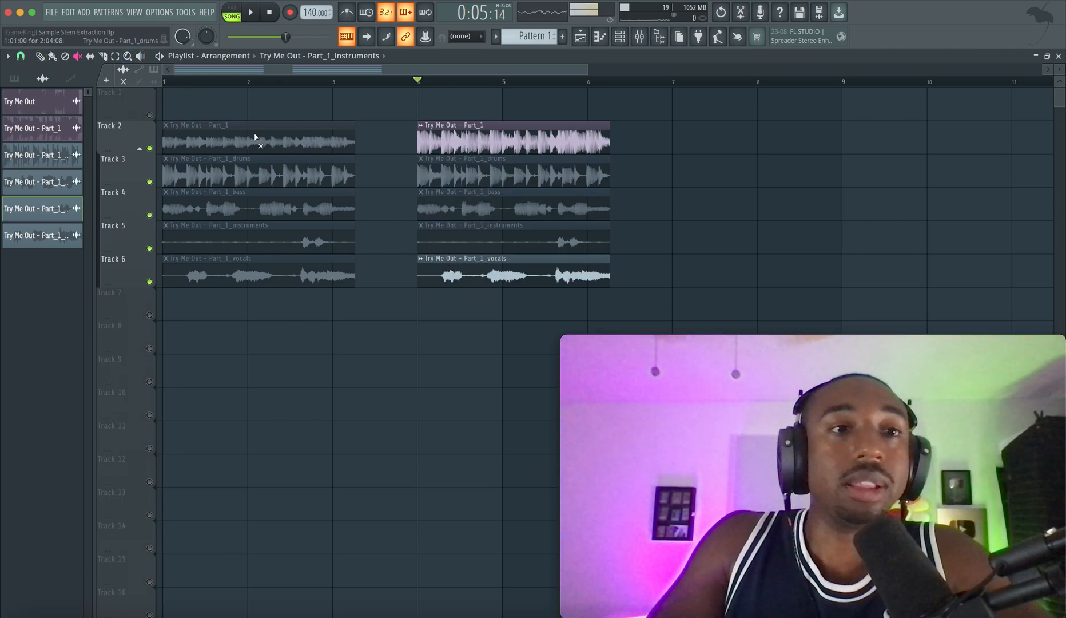
# Check the right vocals and original Part_1 clip settings, then stop at the song start.
pyautogui.doubleClick(476, 276)
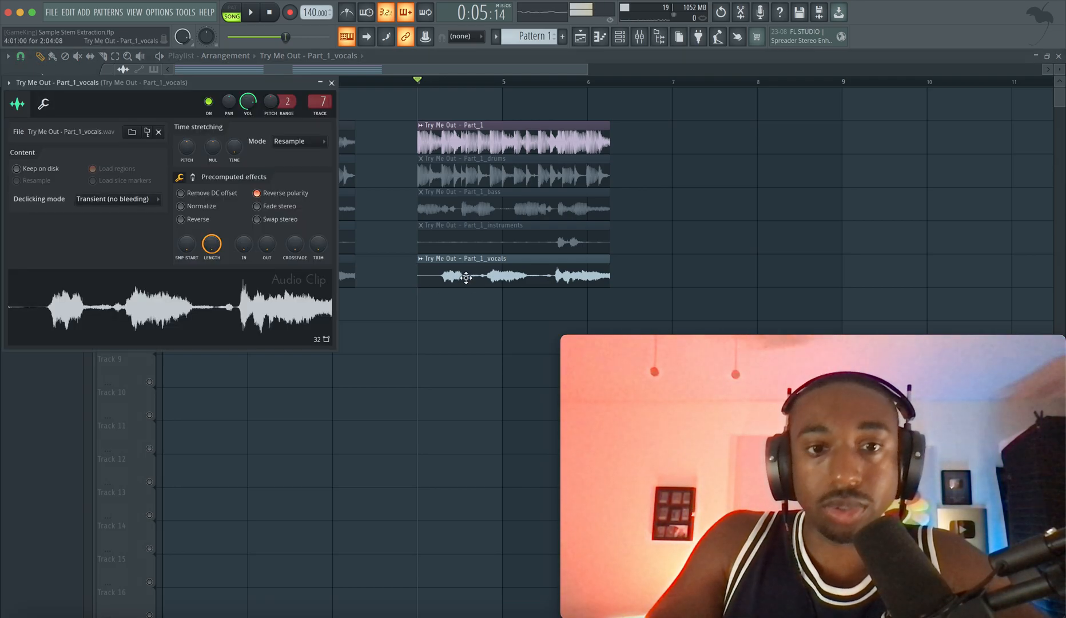
pyautogui.click(330, 83)
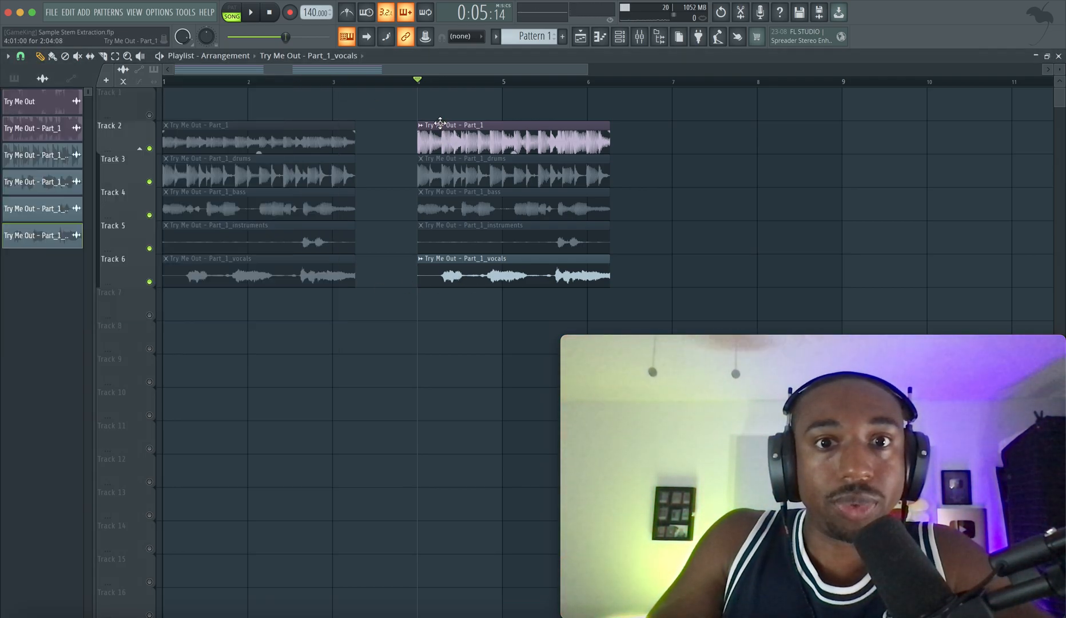
pyautogui.doubleClick(442, 131)
pyautogui.click(394, 146)
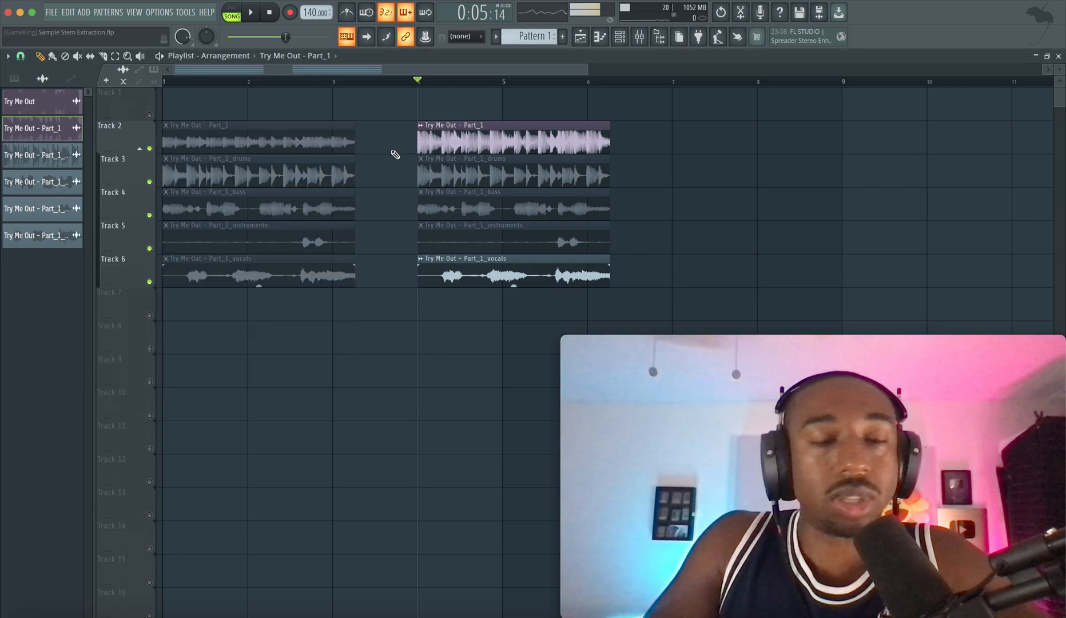
pyautogui.click(269, 14)
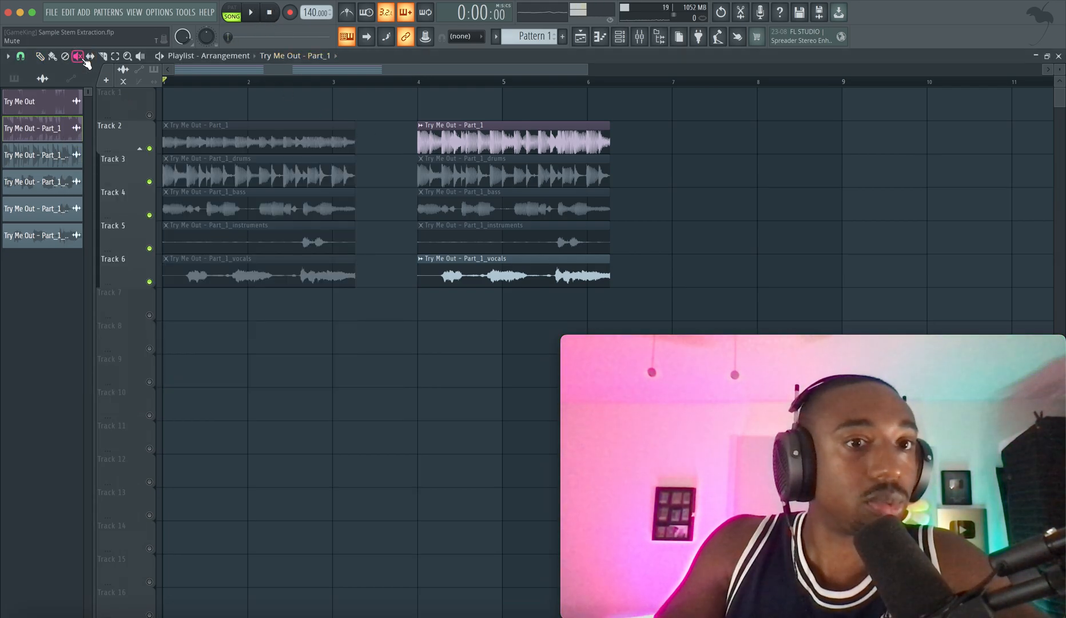
# Mute the left original Part_1 clip and unmute its drums and bass stems.
pyautogui.click(206, 144)
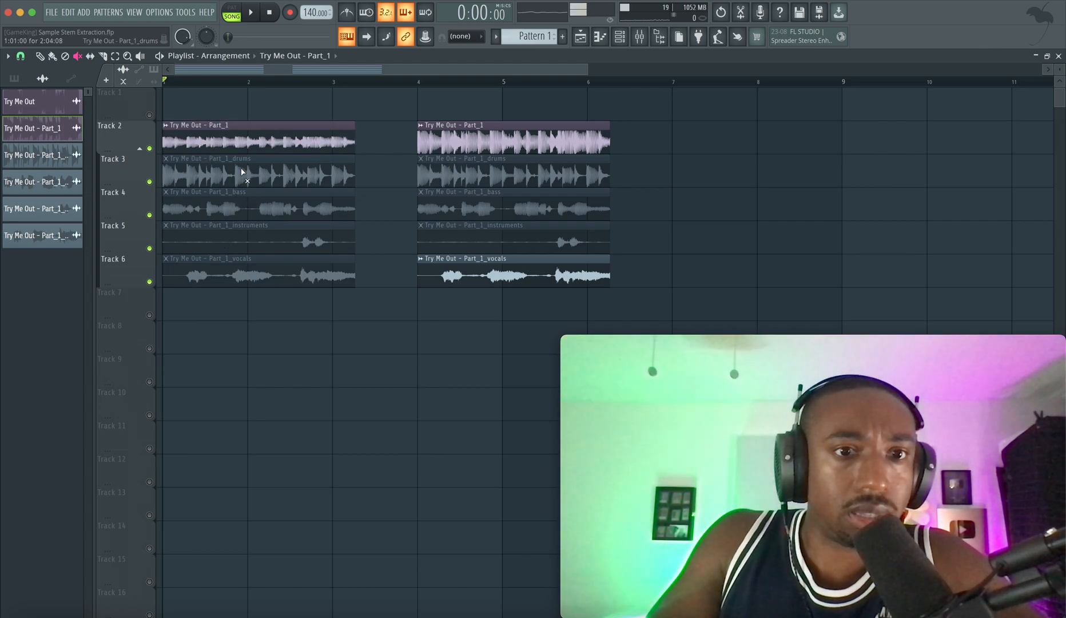
pyautogui.moveTo(237, 143); pyautogui.dragTo(235, 201)
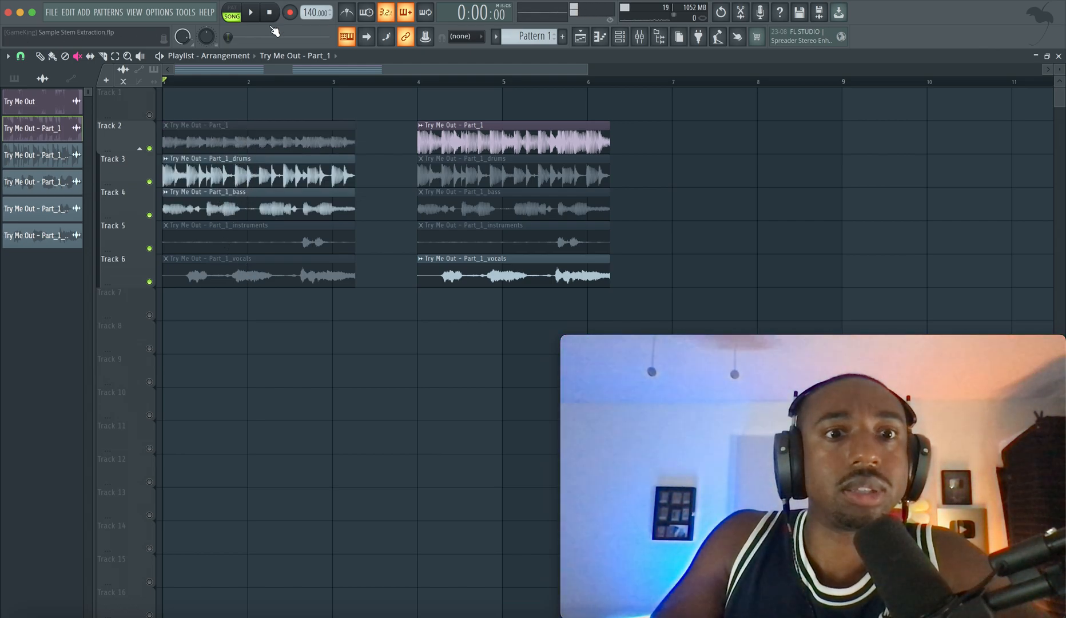
# Play the left stems-only section through a few times and stop at bar 4.
pyautogui.press('space')
pyautogui.press('space')
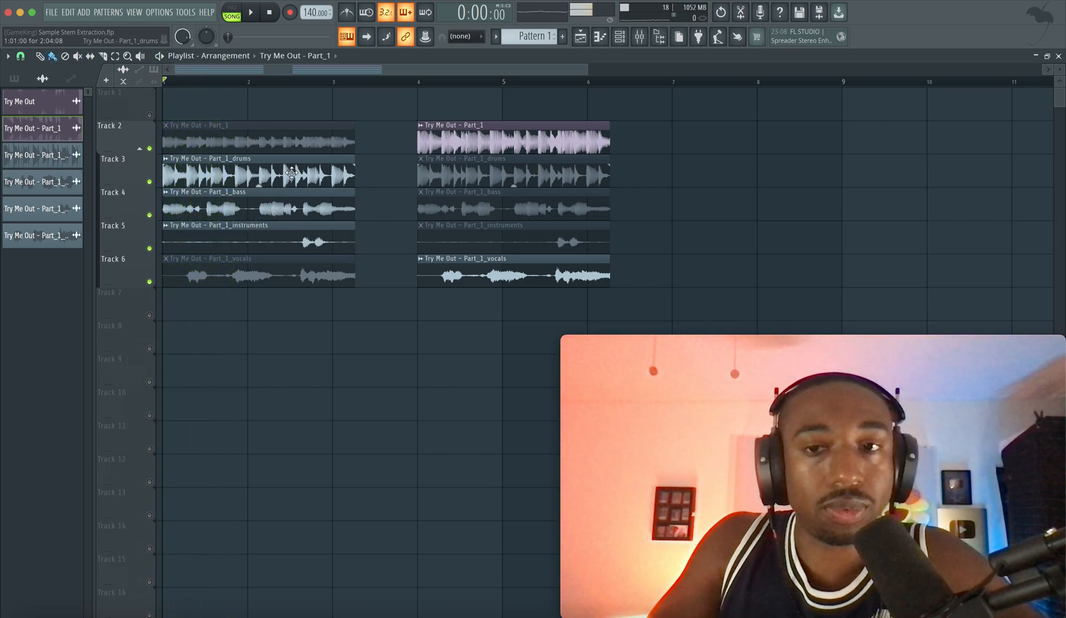
pyautogui.press('space')
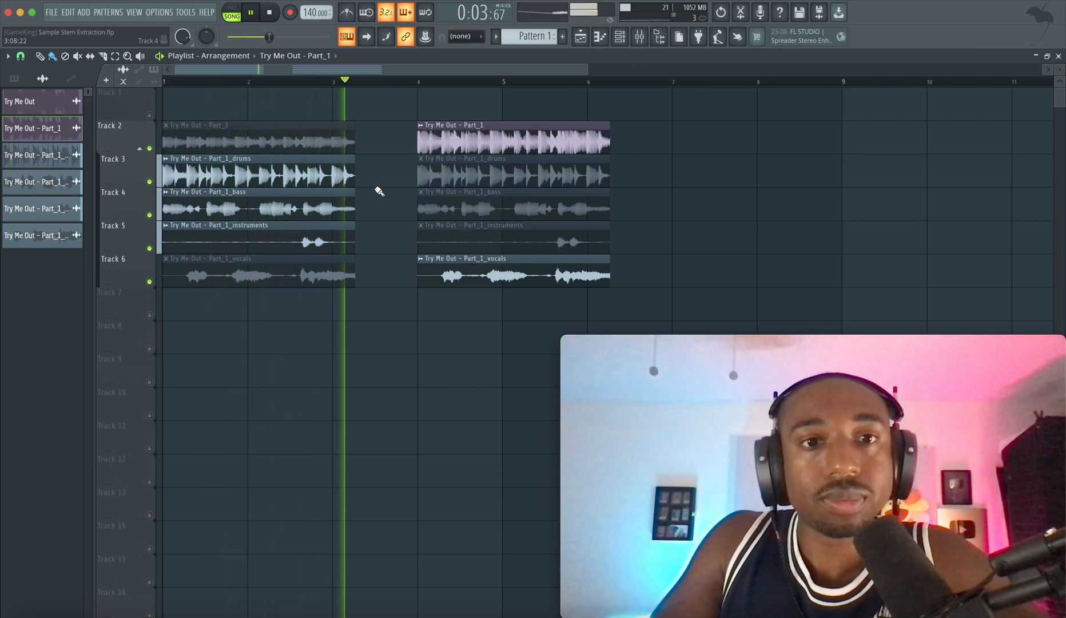
pyautogui.press('space')
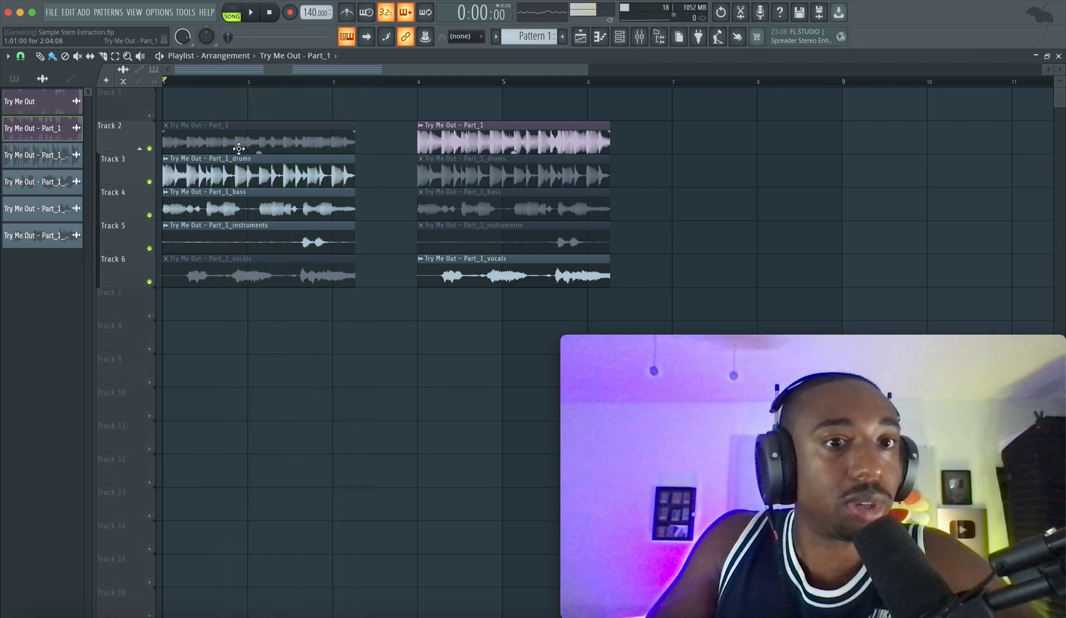
pyautogui.press('space')
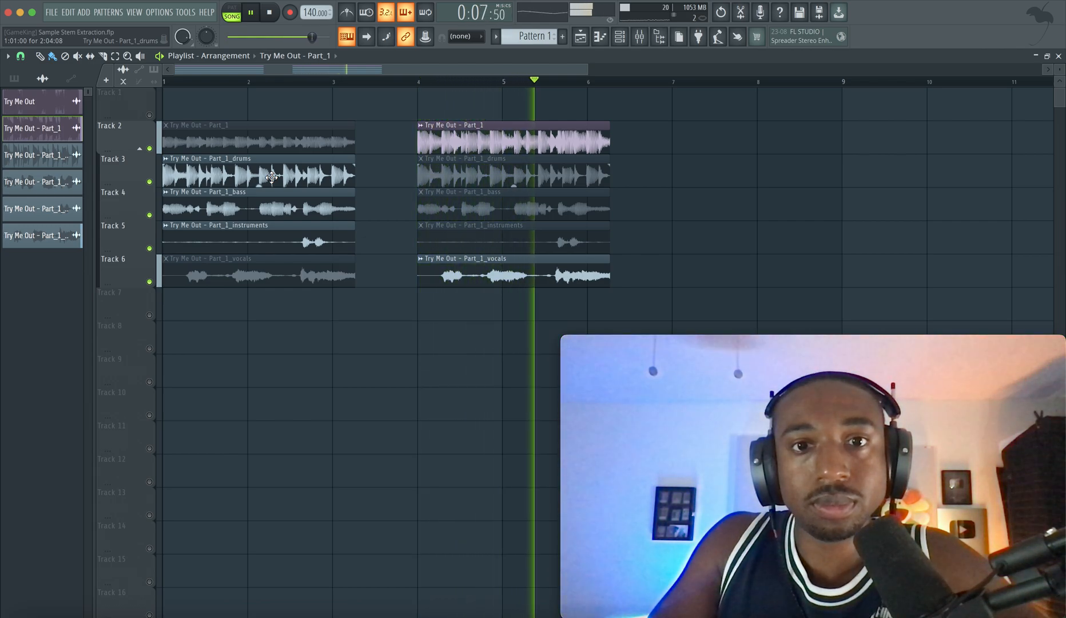
pyautogui.press('space')
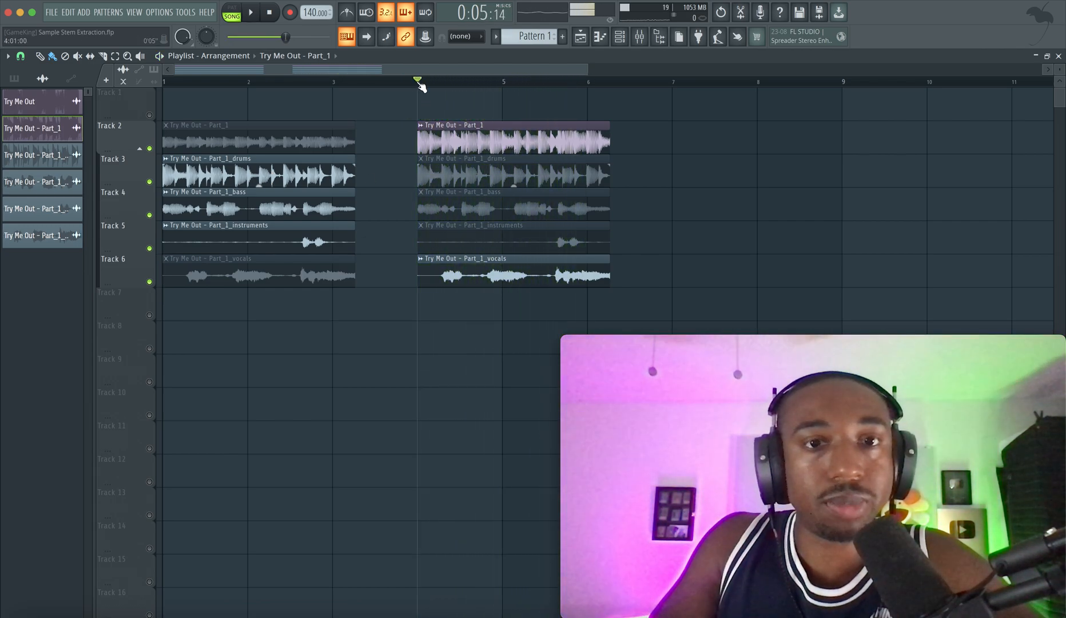
pyautogui.press('space')
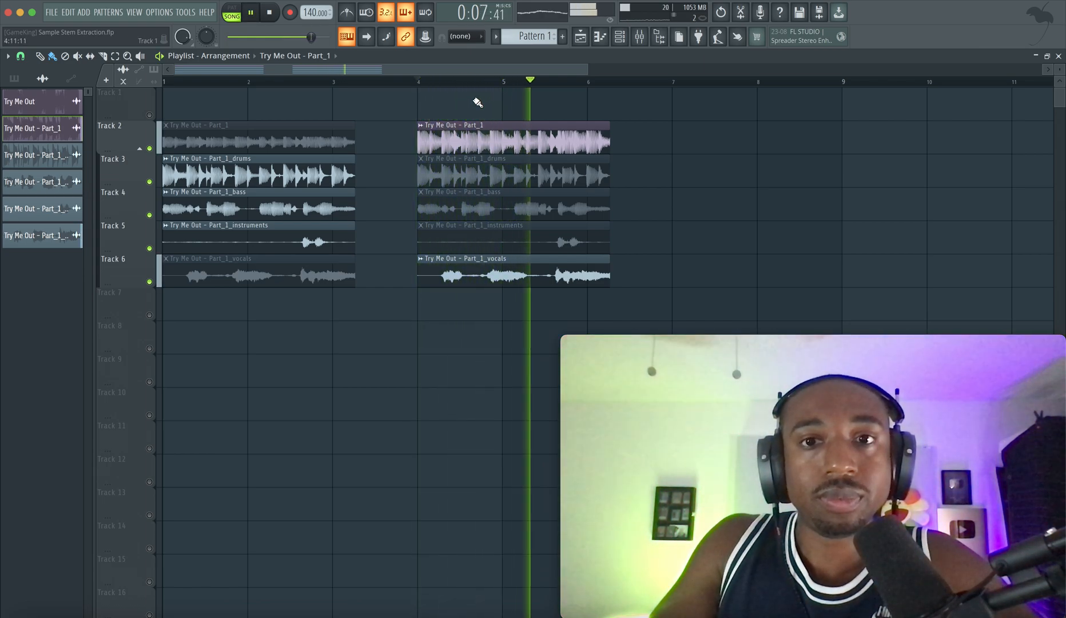
pyautogui.click(419, 81)
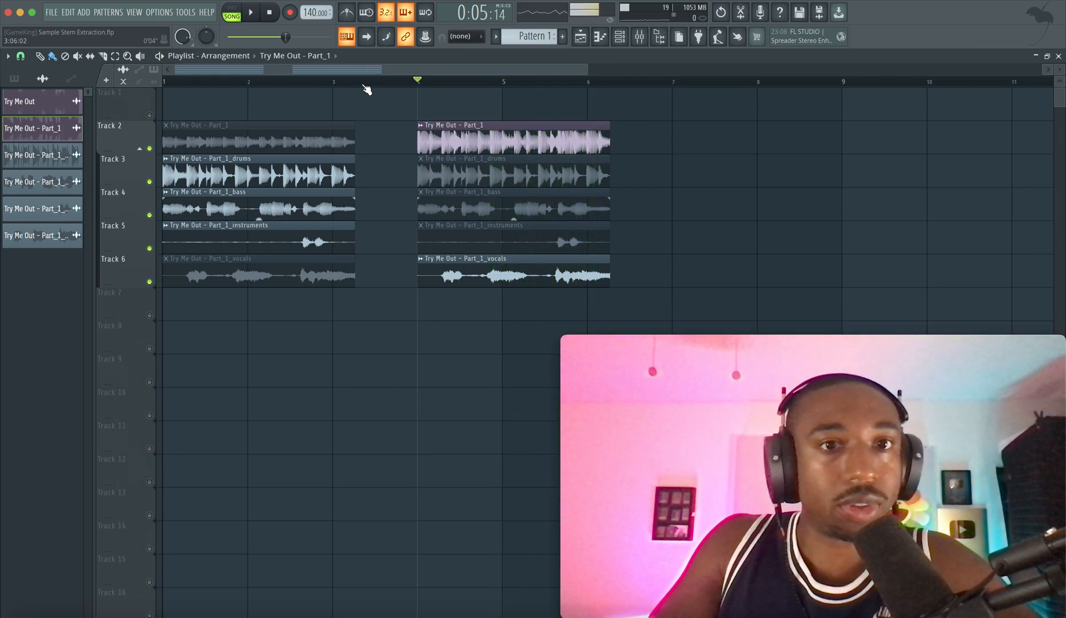
pyautogui.moveTo(333, 81); pyautogui.dragTo(164, 81)
pyautogui.press('space')
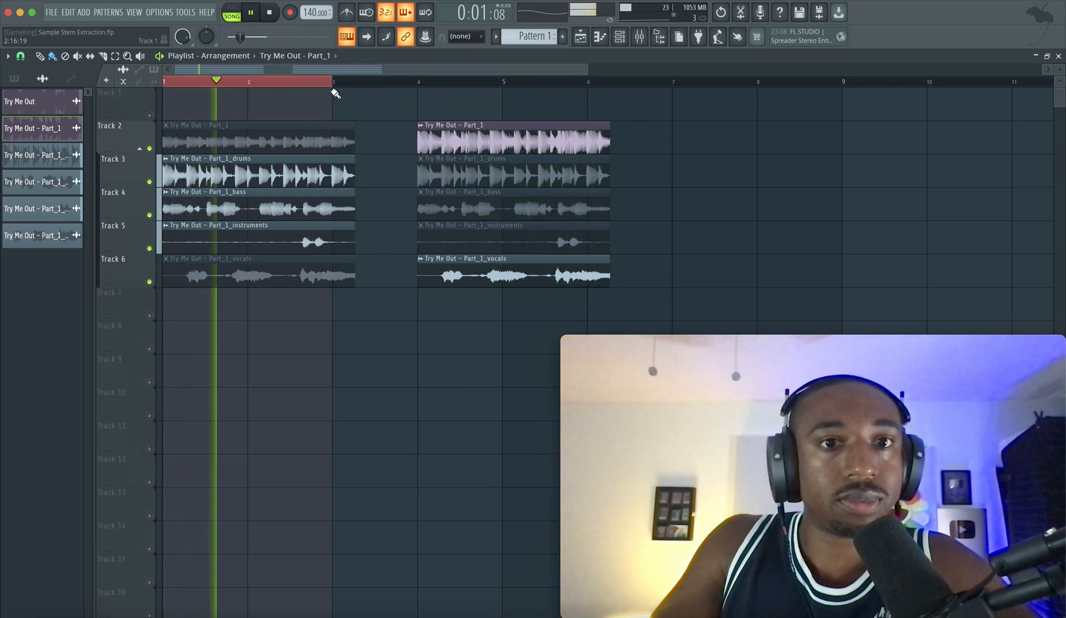
pyautogui.doubleClick(321, 81)
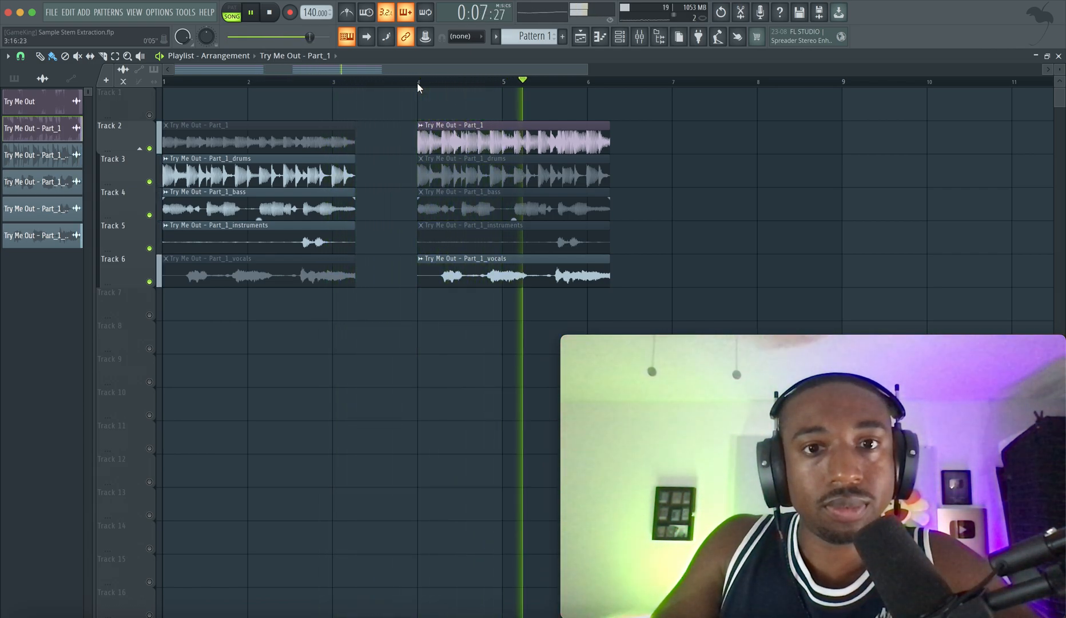
pyautogui.press('space')
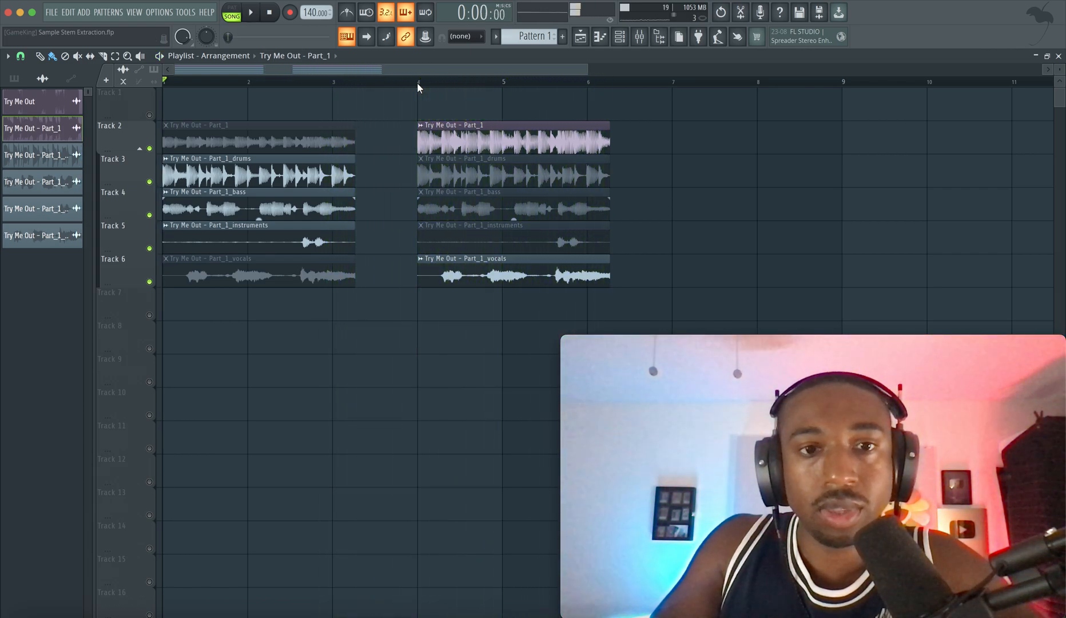